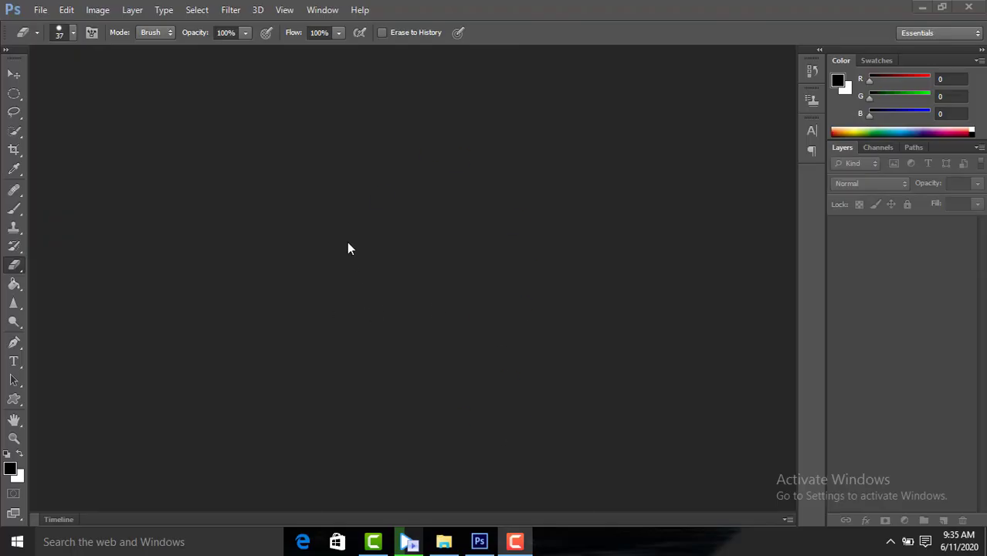
- Open premium-male-body-bg-mobile.jpg and zoom the view to Fit Screen
{"action": "left_click", "coordinate": [38, 9]}
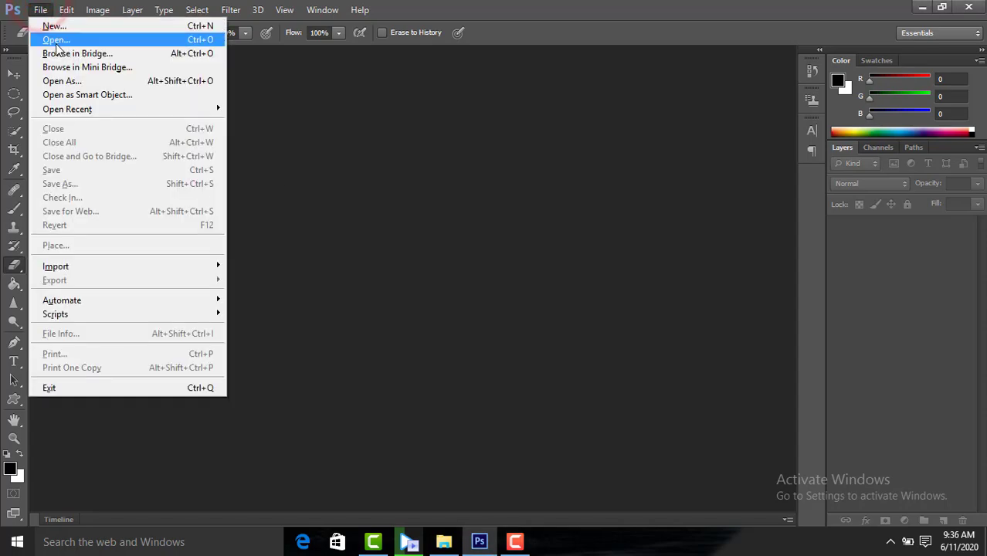
{"action": "left_click", "coordinate": [55, 40]}
{"action": "scroll", "coordinate": [609, 305], "scroll_direction": "down", "scroll_amount": 1}
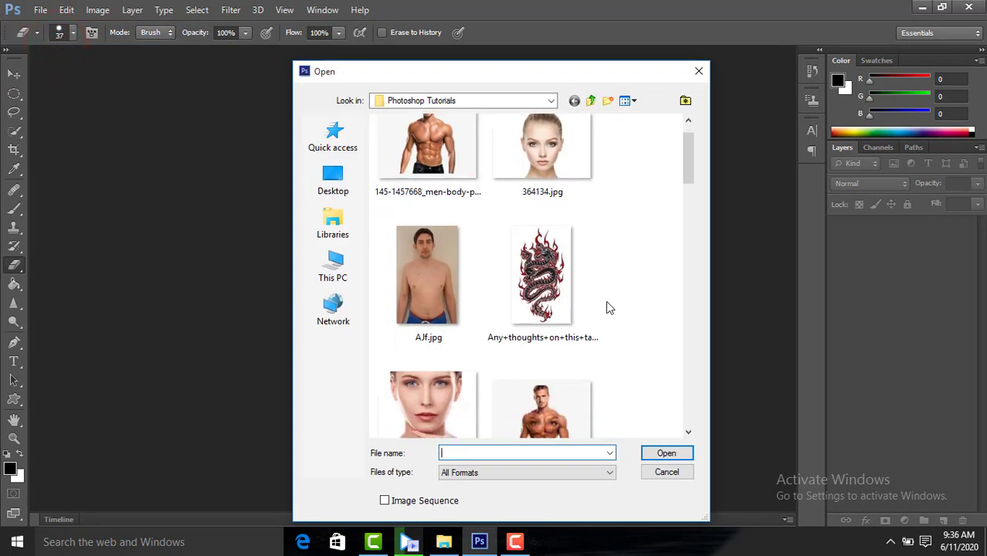
{"action": "scroll", "coordinate": [608, 308], "scroll_direction": "down", "scroll_amount": 5}
{"action": "scroll", "coordinate": [608, 307], "scroll_direction": "down", "scroll_amount": 2}
{"action": "scroll", "coordinate": [608, 307], "scroll_direction": "down", "scroll_amount": 2}
{"action": "scroll", "coordinate": [608, 308], "scroll_direction": "down", "scroll_amount": 2}
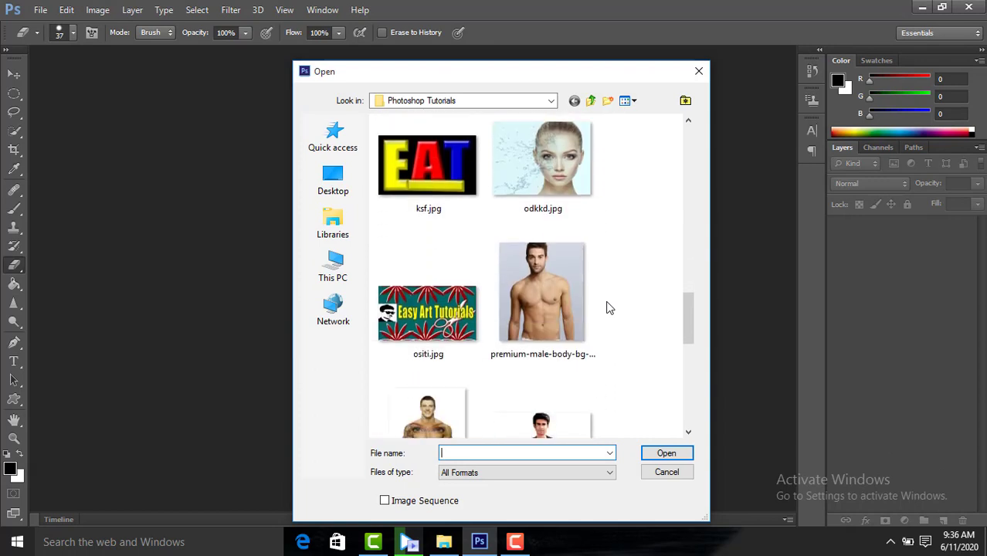
{"action": "left_click", "coordinate": [537, 259]}
{"action": "left_click", "coordinate": [677, 450]}
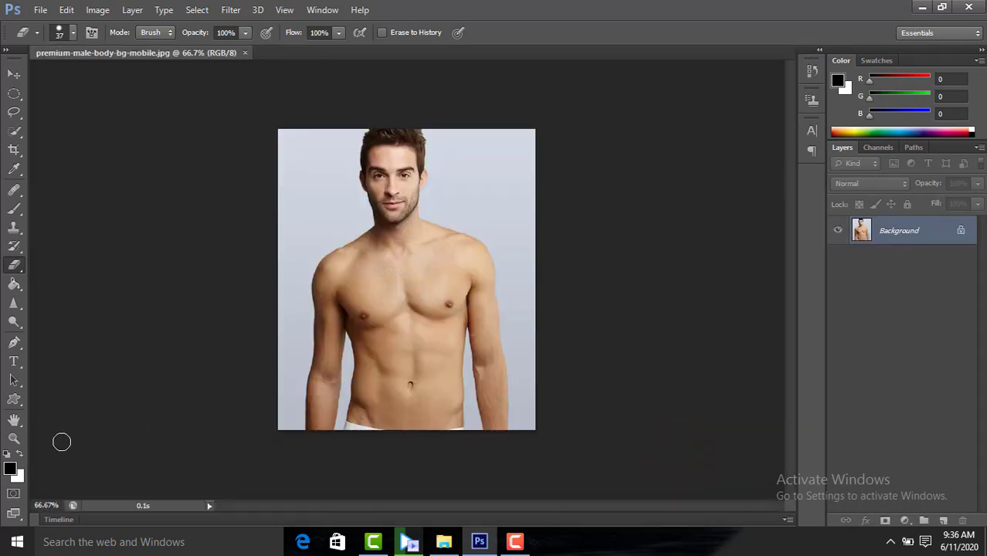
{"action": "left_click", "coordinate": [14, 438]}
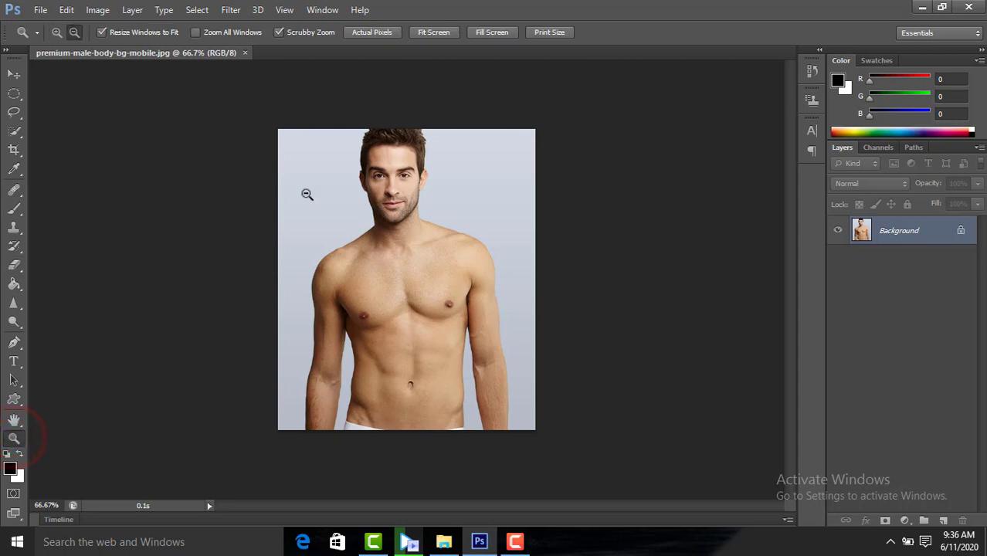
{"action": "left_click", "coordinate": [429, 32]}
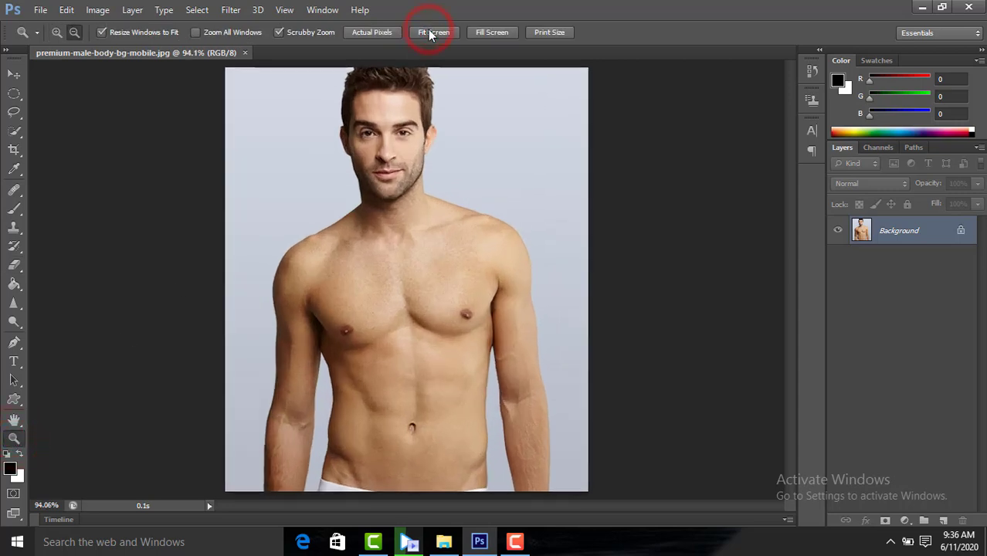
- Place tribal-tattoo-design-img20.jpg onto the man's photo with File > Place
{"action": "left_click", "coordinate": [40, 10]}
{"action": "left_click", "coordinate": [66, 245]}
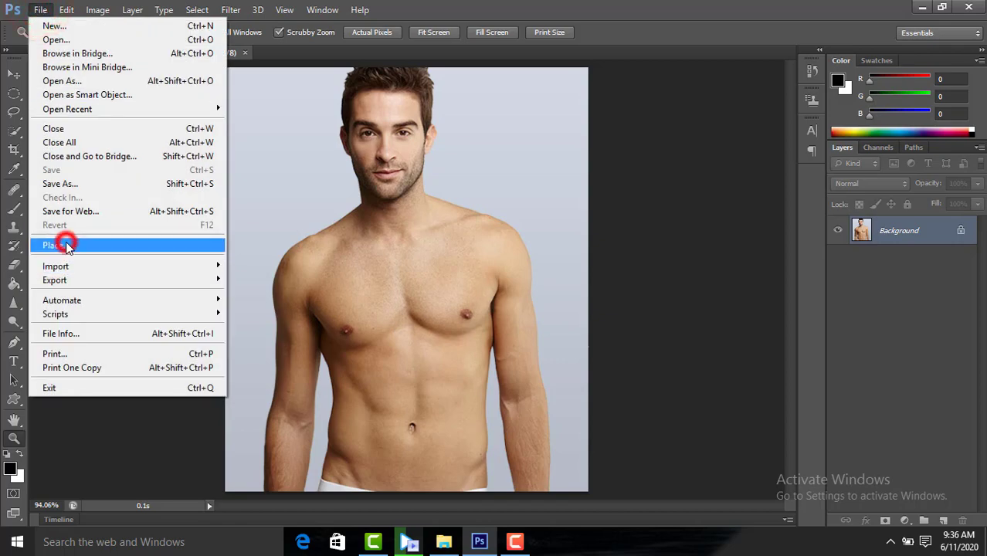
{"action": "scroll", "coordinate": [506, 275], "scroll_direction": "down", "scroll_amount": 5}
{"action": "scroll", "coordinate": [507, 275], "scroll_direction": "down", "scroll_amount": 3}
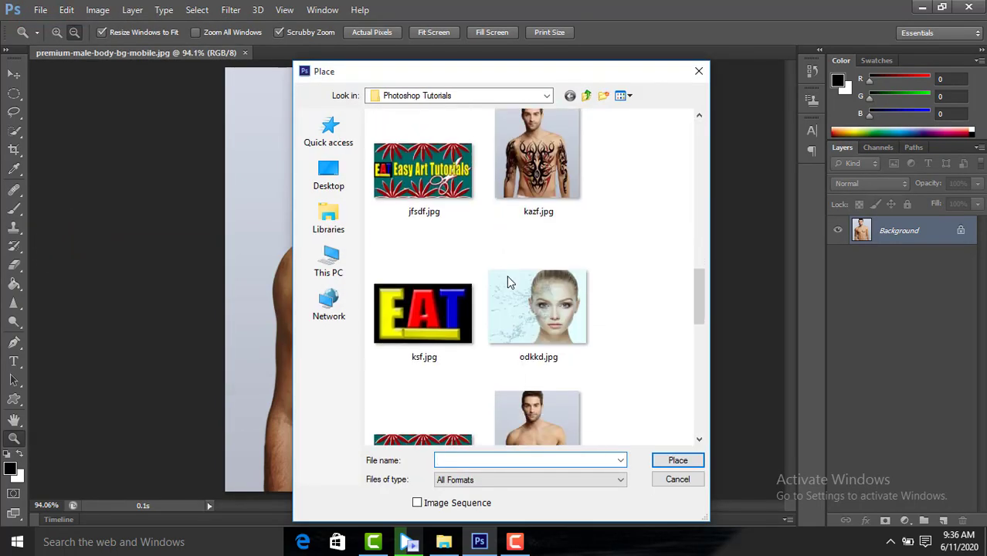
{"action": "scroll", "coordinate": [508, 282], "scroll_direction": "down", "scroll_amount": 5}
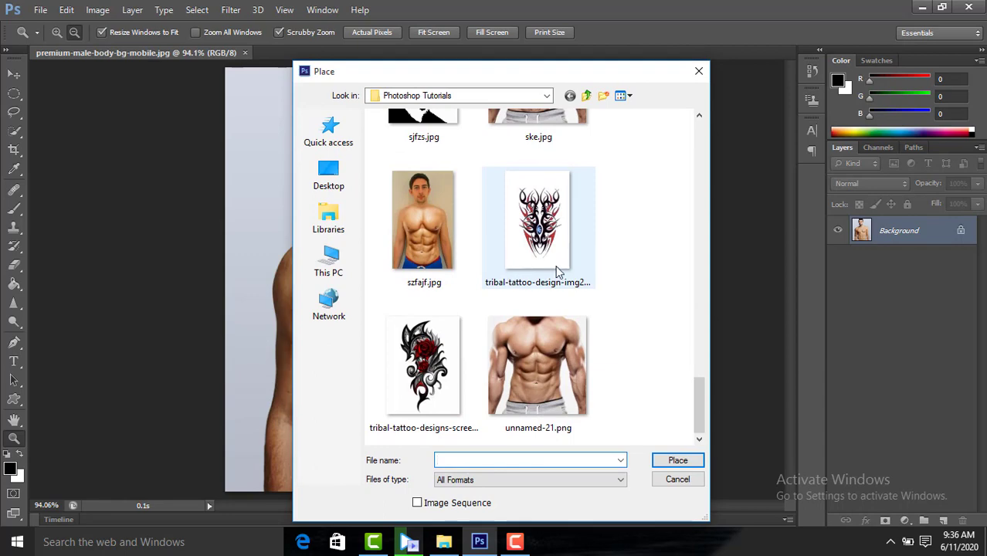
{"action": "left_click", "coordinate": [550, 213]}
{"action": "left_click", "coordinate": [678, 461]}
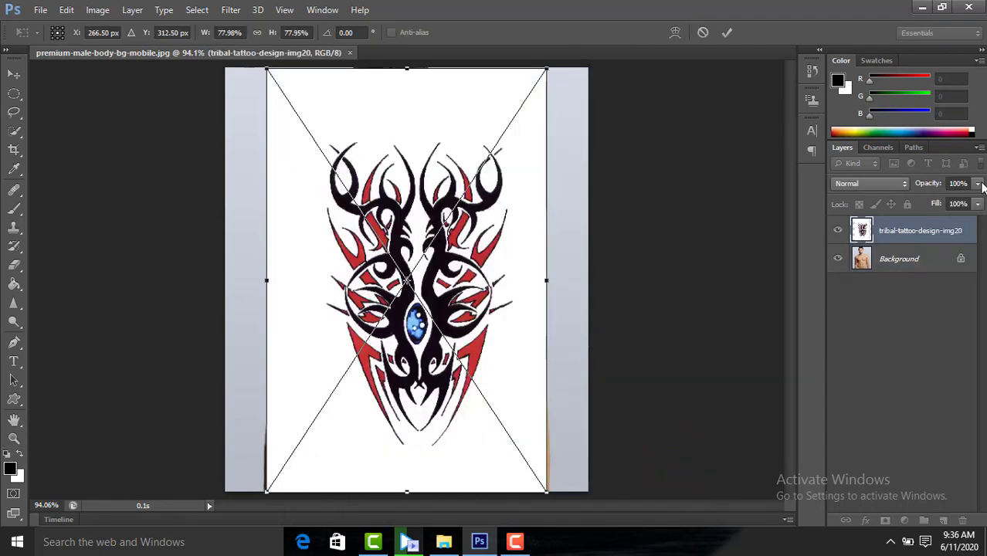
- At 50% opacity, scale the tattoo to 64.51% × 58.81% over the chest and commit
{"action": "left_click", "coordinate": [979, 184]}
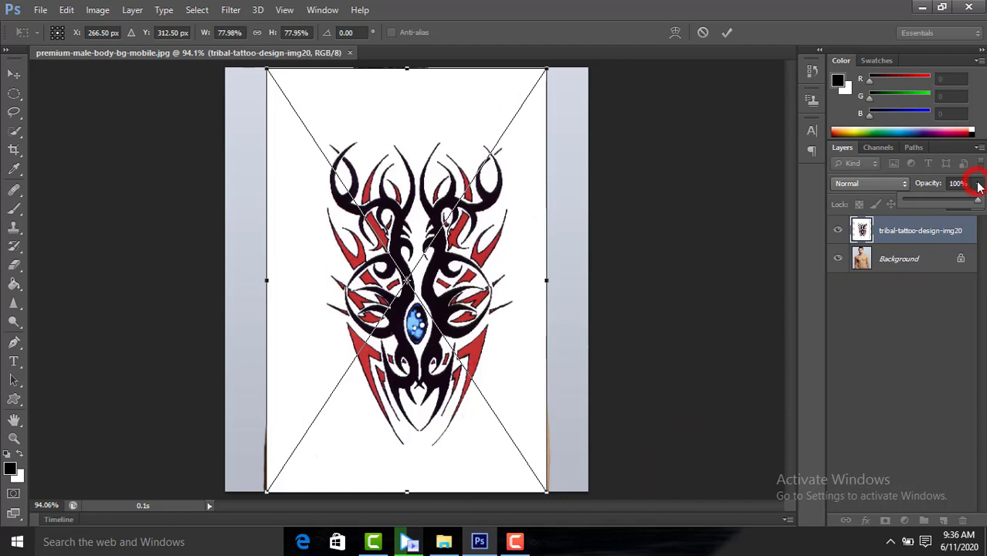
{"action": "left_click", "coordinate": [942, 201]}
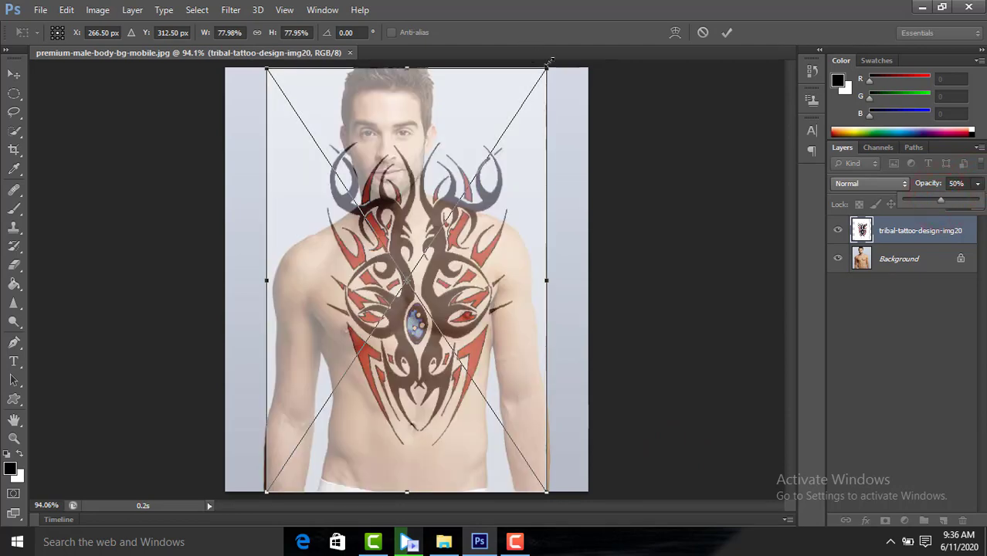
{"action": "left_click_drag", "start_coordinate": [548, 64], "coordinate": [476, 186]}
{"action": "left_click_drag", "start_coordinate": [364, 268], "coordinate": [391, 293]}
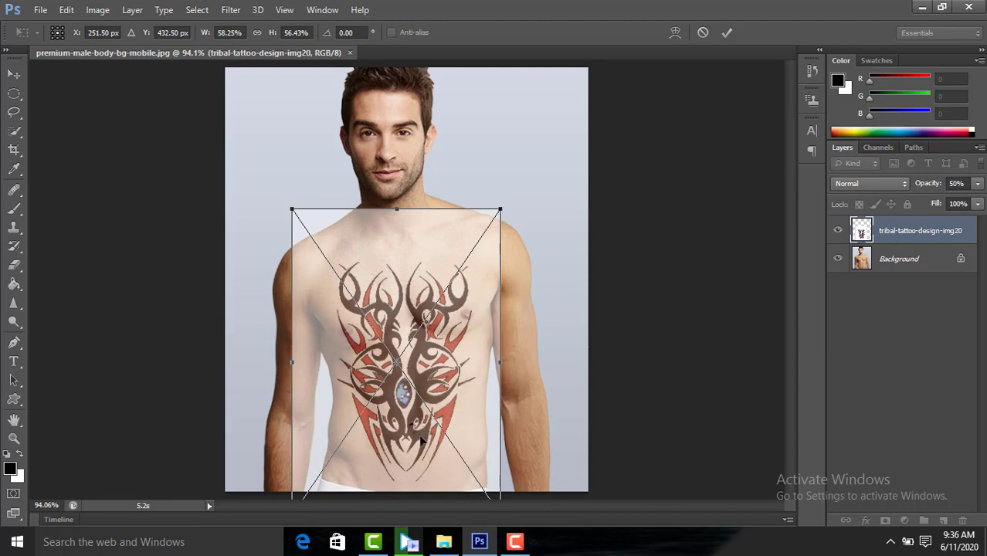
{"action": "left_click_drag", "start_coordinate": [396, 208], "coordinate": [396, 196]}
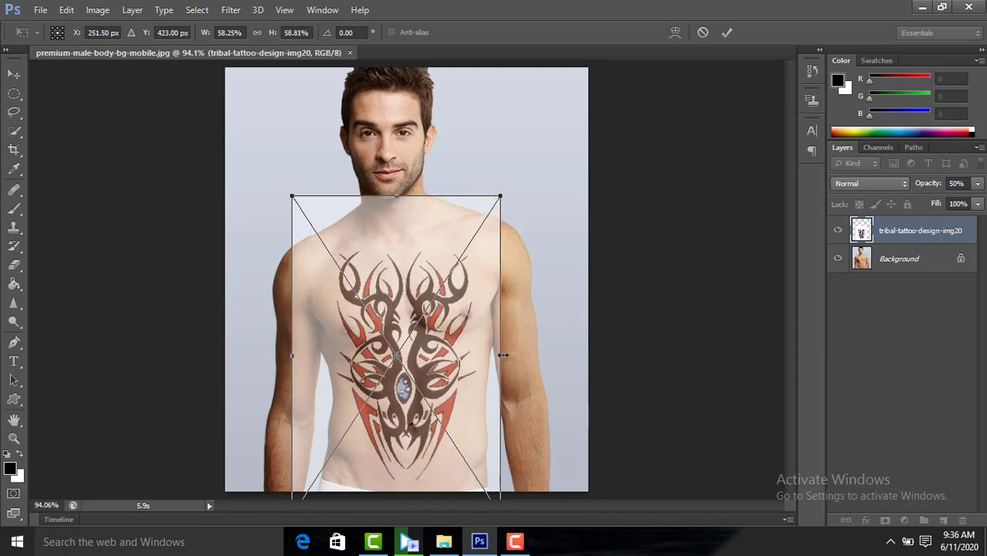
{"action": "left_click_drag", "start_coordinate": [503, 356], "coordinate": [524, 355]}
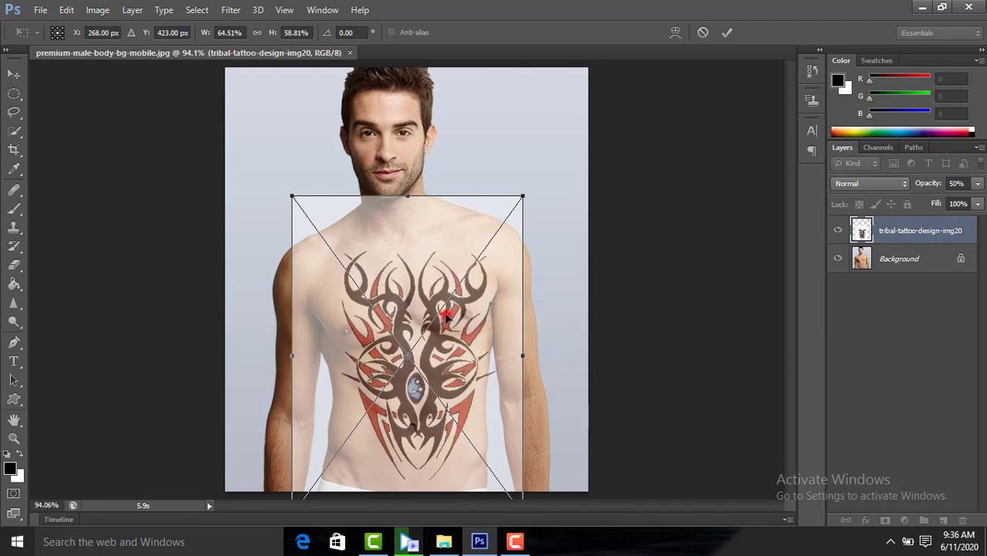
{"action": "mouse_move", "coordinate": [446, 317]}
{"action": "left_mouse_down"}
{"action": "mouse_move", "coordinate": [438, 329]}
{"action": "mouse_move", "coordinate": [435, 319]}
{"action": "left_mouse_up"}
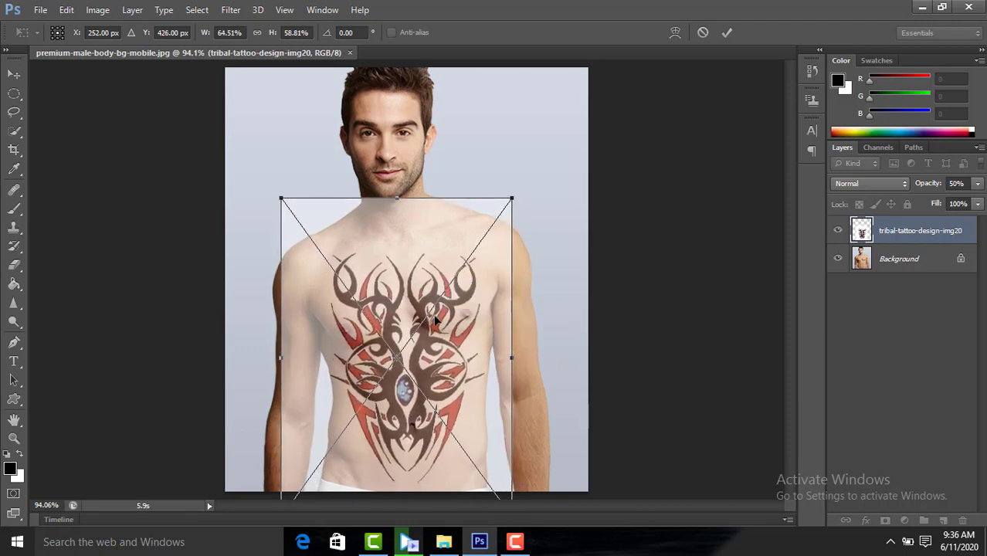
{"action": "left_click", "coordinate": [726, 35]}
- Set the chest tattoo layer to 100% opacity with the Multiply blend mode
{"action": "left_click", "coordinate": [978, 186]}
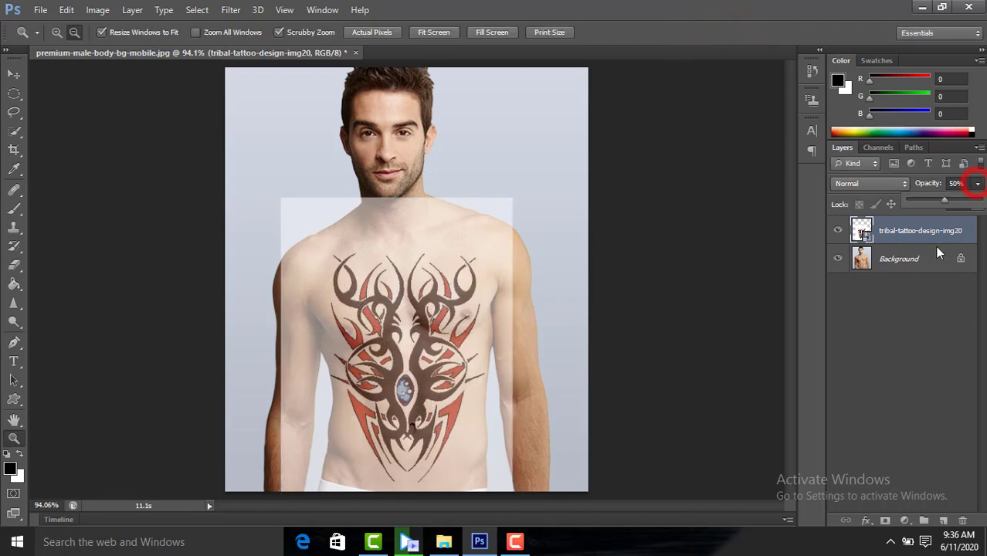
{"action": "left_click_drag", "start_coordinate": [946, 203], "coordinate": [983, 201]}
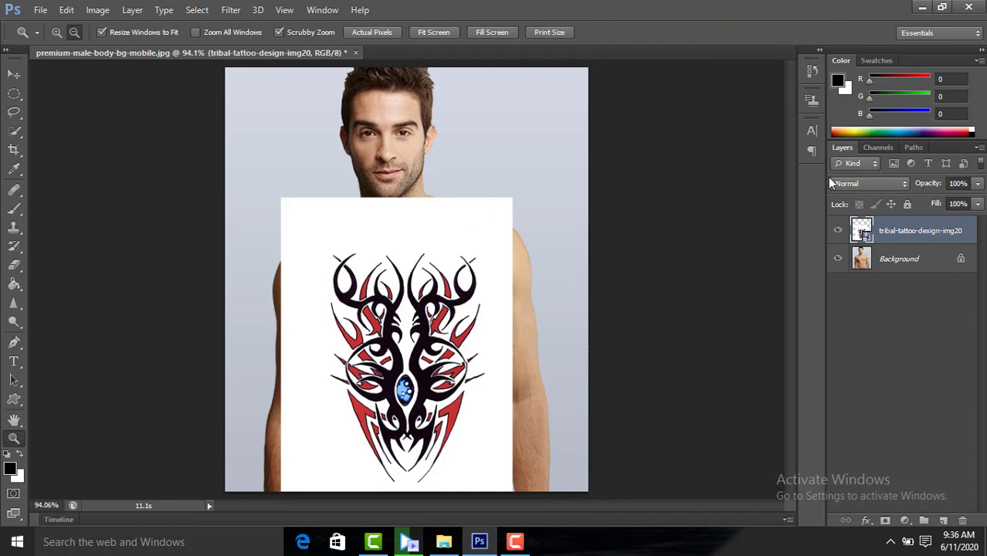
{"action": "left_click", "coordinate": [872, 183]}
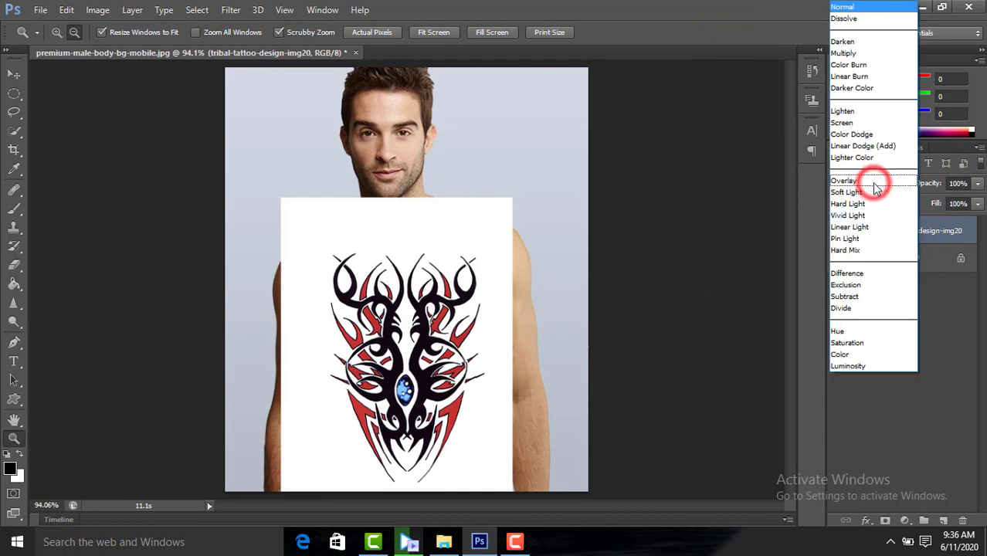
{"action": "left_click", "coordinate": [845, 53]}
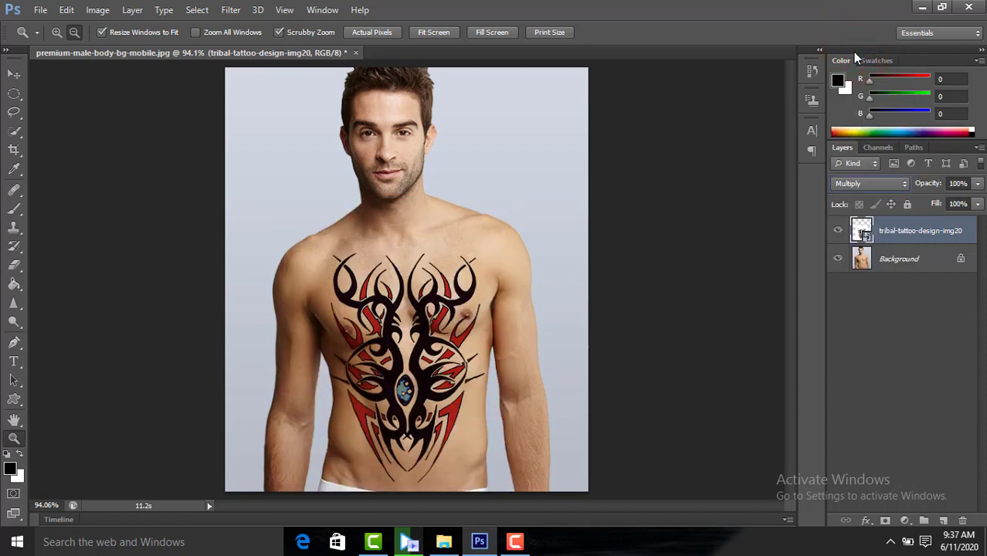
- Widen the chest tattoo to 67.36% × 58.82%, nudge it up-left, and commit
{"action": "left_click", "coordinate": [13, 76]}
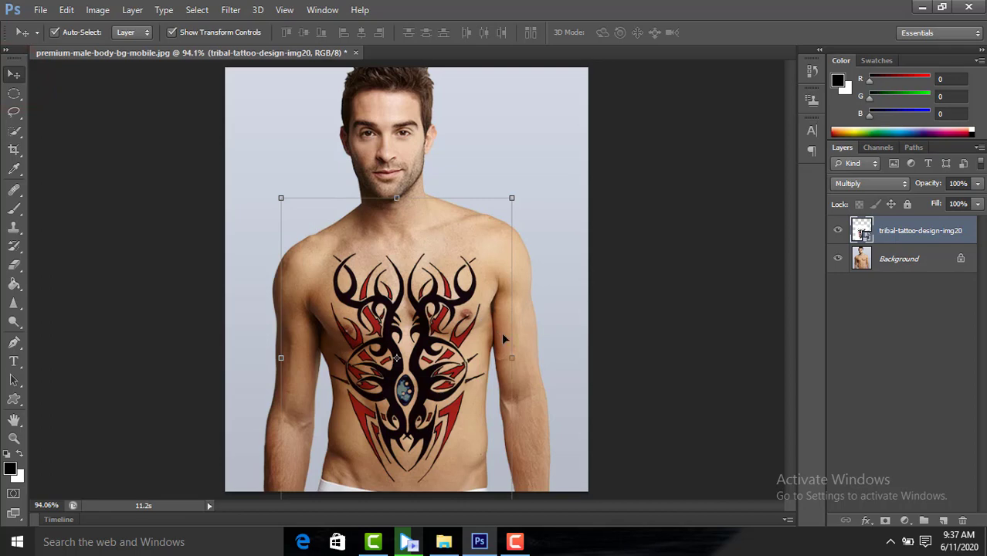
{"action": "left_click_drag", "start_coordinate": [514, 359], "coordinate": [524, 362]}
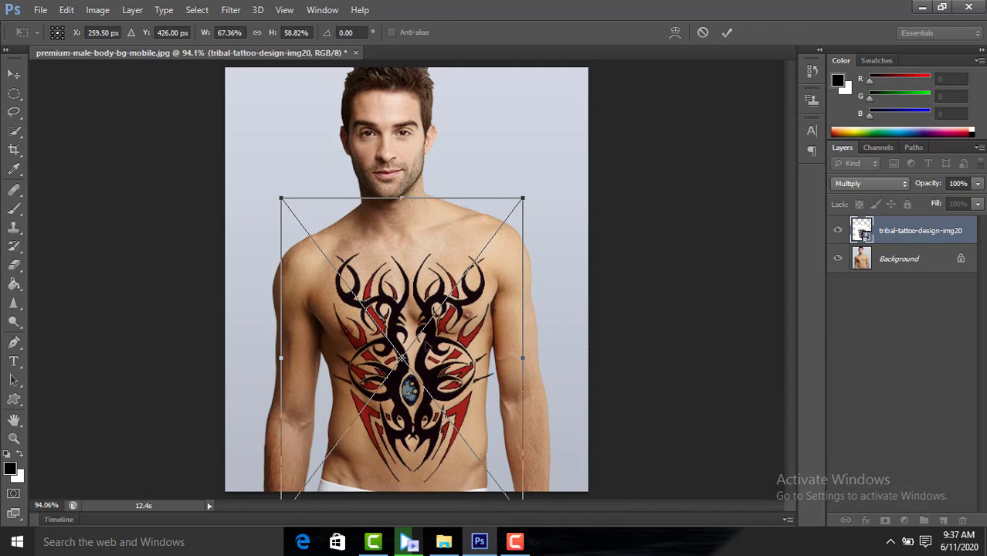
{"action": "left_click_drag", "start_coordinate": [390, 315], "coordinate": [390, 316]}
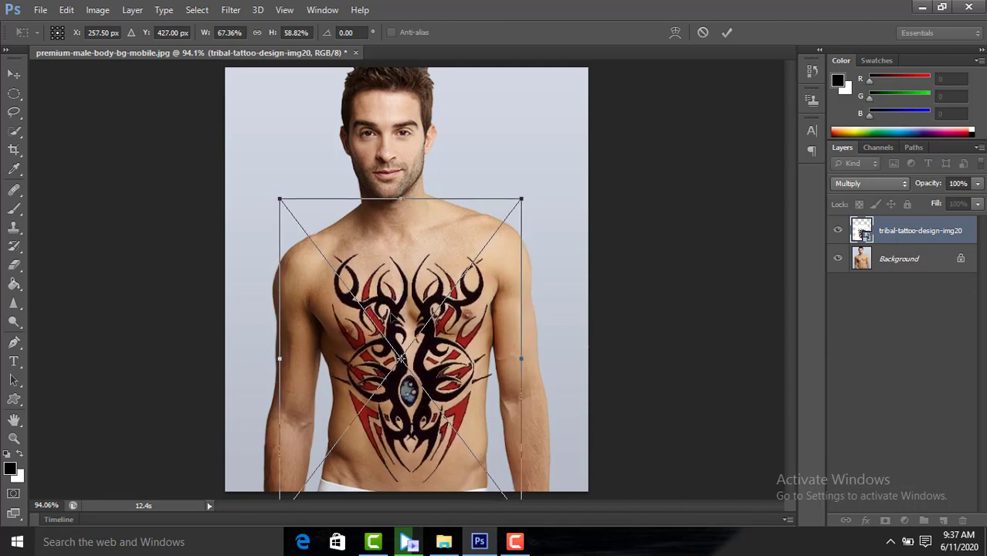
{"action": "left_click", "coordinate": [726, 34]}
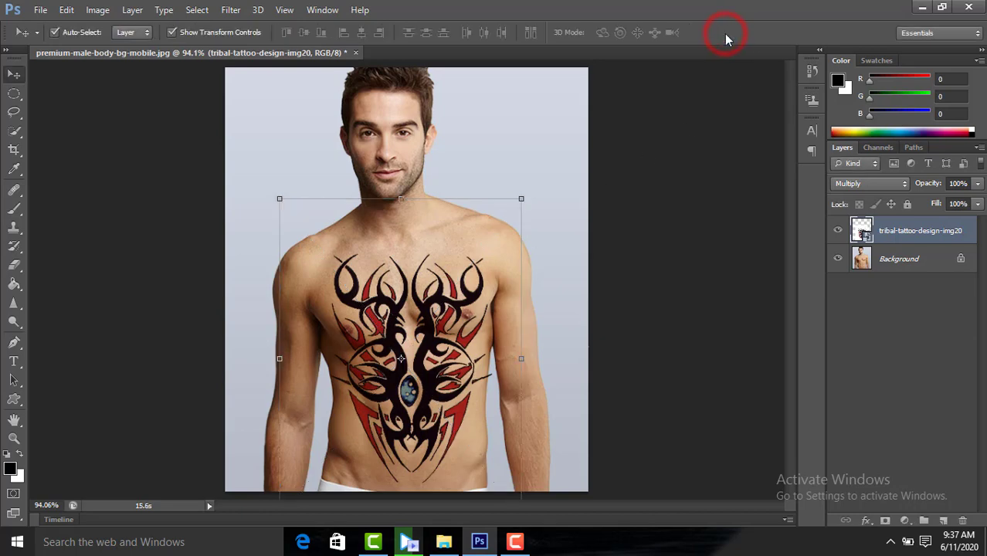
{"action": "left_click", "coordinate": [40, 11]}
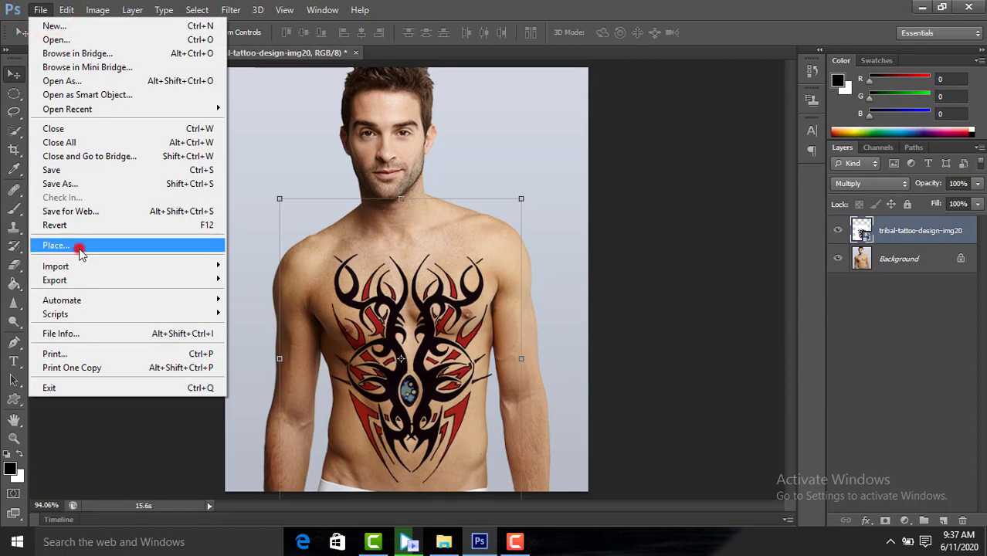
- Place the rose tribal image tribal-tattoo-designs-screenshot-11 into the photo
{"action": "left_click", "coordinate": [78, 245]}
{"action": "scroll", "coordinate": [525, 309], "scroll_direction": "down", "scroll_amount": 10}
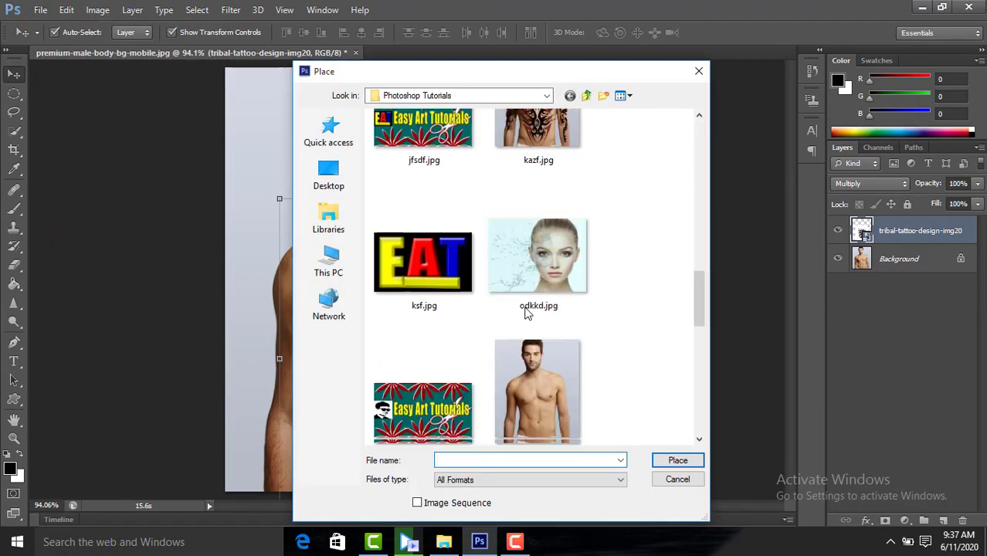
{"action": "scroll", "coordinate": [526, 310], "scroll_direction": "down", "scroll_amount": 5}
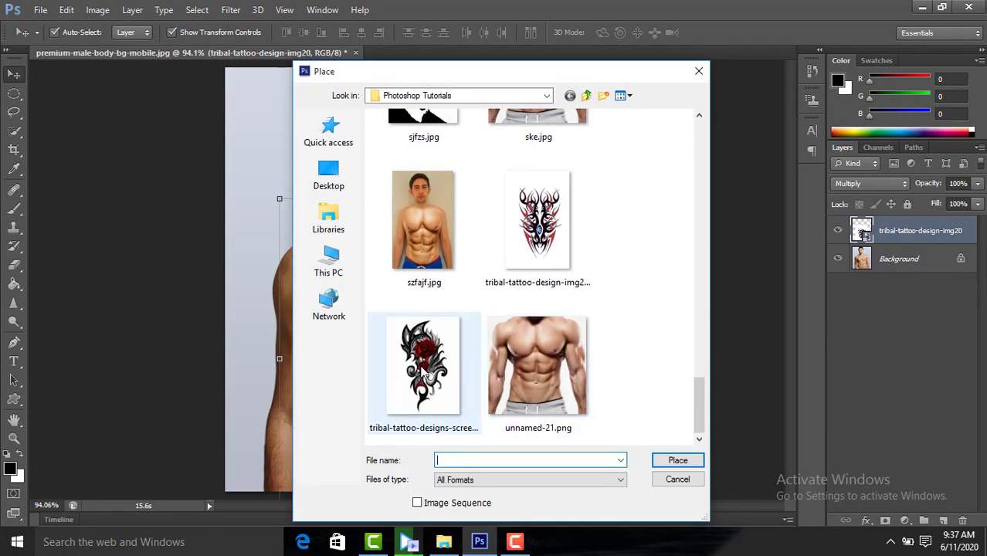
{"action": "left_click", "coordinate": [421, 359]}
{"action": "left_click", "coordinate": [703, 460]}
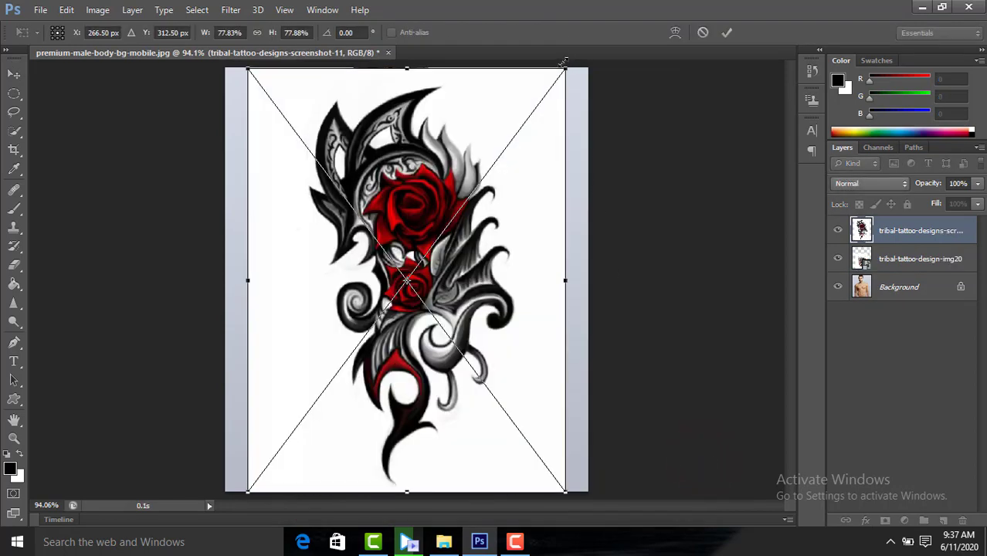
- At 50% opacity, fit the rose tattoo to the right upper arm: 16.37% × 40.48%, rotated 6.69°
{"action": "left_click", "coordinate": [978, 183]}
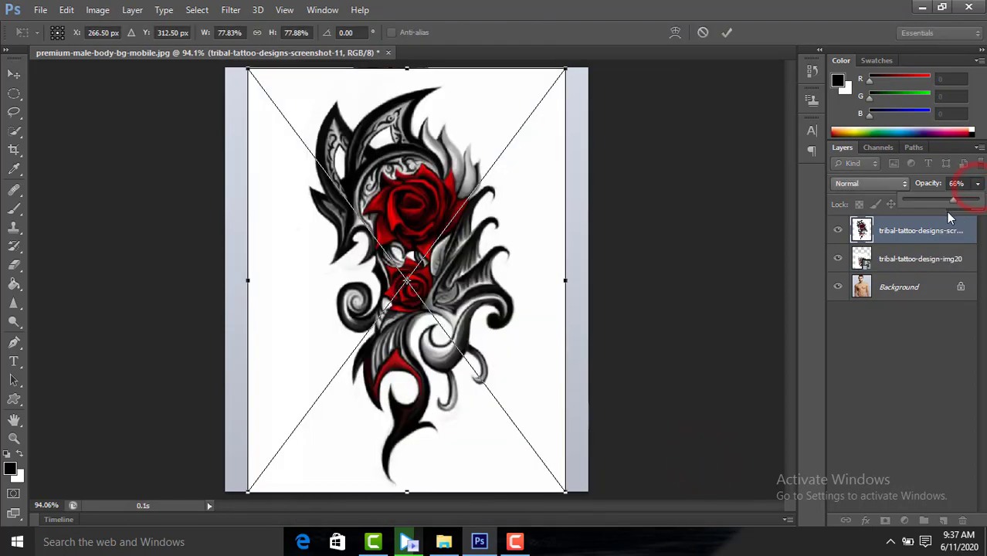
{"action": "left_click_drag", "start_coordinate": [977, 203], "coordinate": [940, 212]}
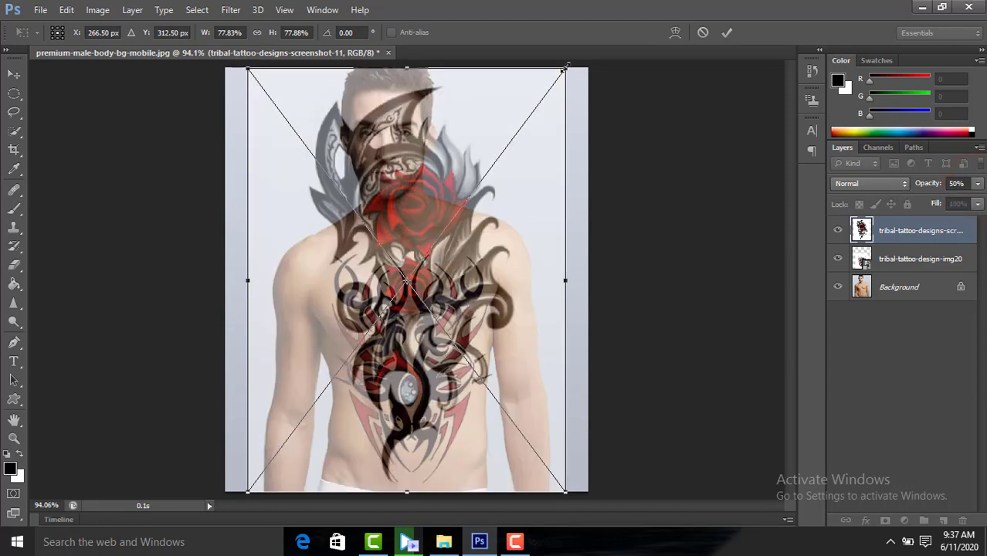
{"action": "mouse_move", "coordinate": [566, 67]}
{"action": "left_mouse_down"}
{"action": "mouse_move", "coordinate": [340, 237]}
{"action": "mouse_move", "coordinate": [330, 266]}
{"action": "mouse_move", "coordinate": [303, 255]}
{"action": "left_mouse_up"}
{"action": "left_click_drag", "start_coordinate": [300, 308], "coordinate": [306, 297]}
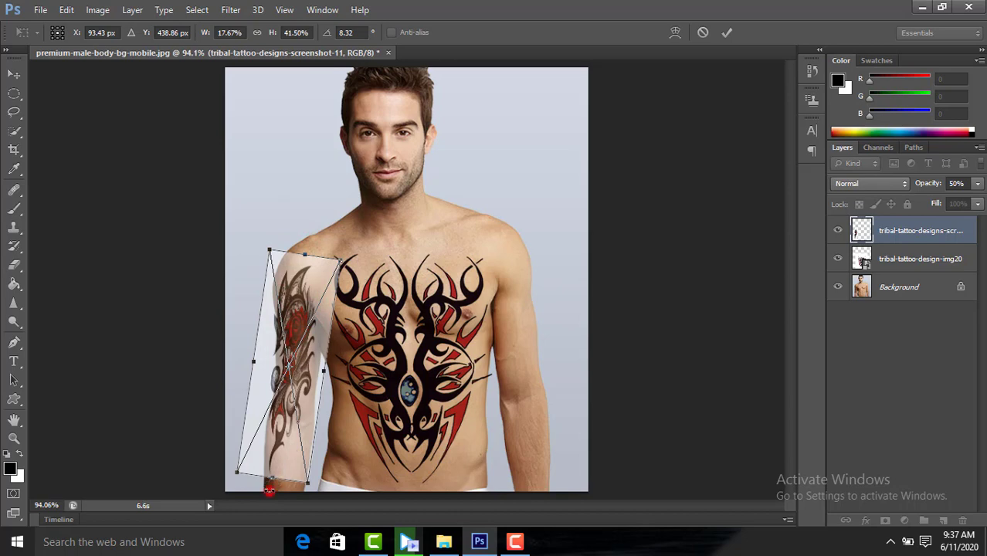
{"action": "left_click_drag", "start_coordinate": [269, 491], "coordinate": [286, 468]}
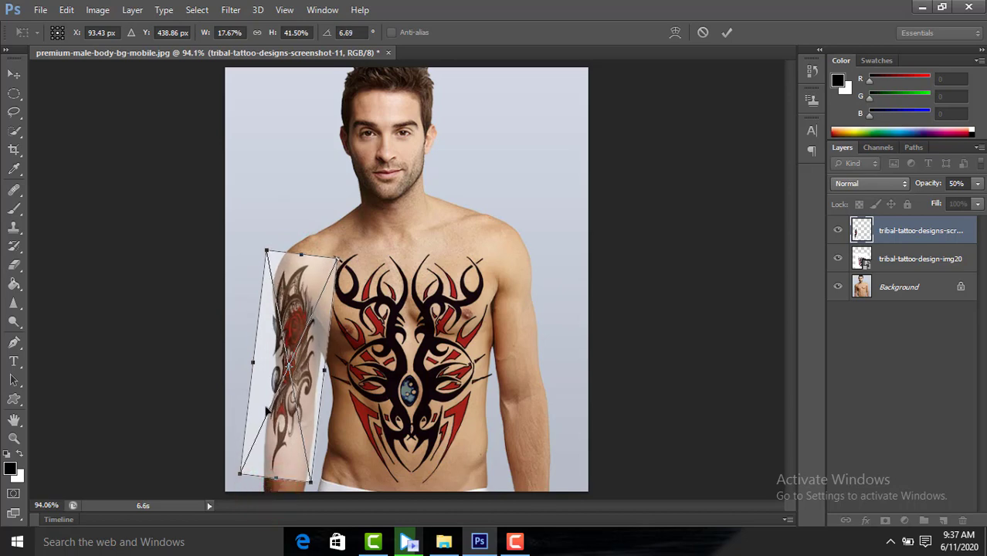
{"action": "left_click_drag", "start_coordinate": [254, 364], "coordinate": [260, 363]}
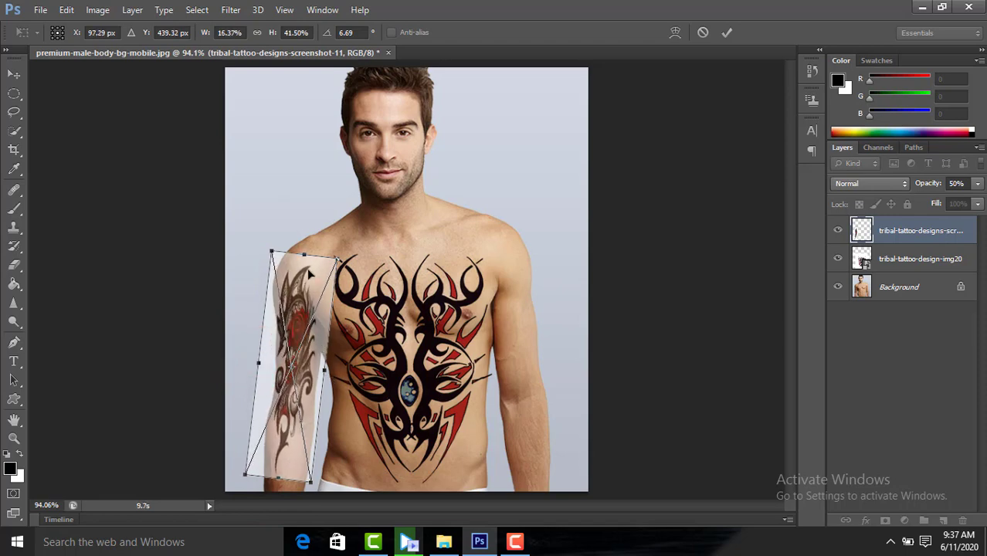
{"action": "left_click_drag", "start_coordinate": [309, 274], "coordinate": [306, 268]}
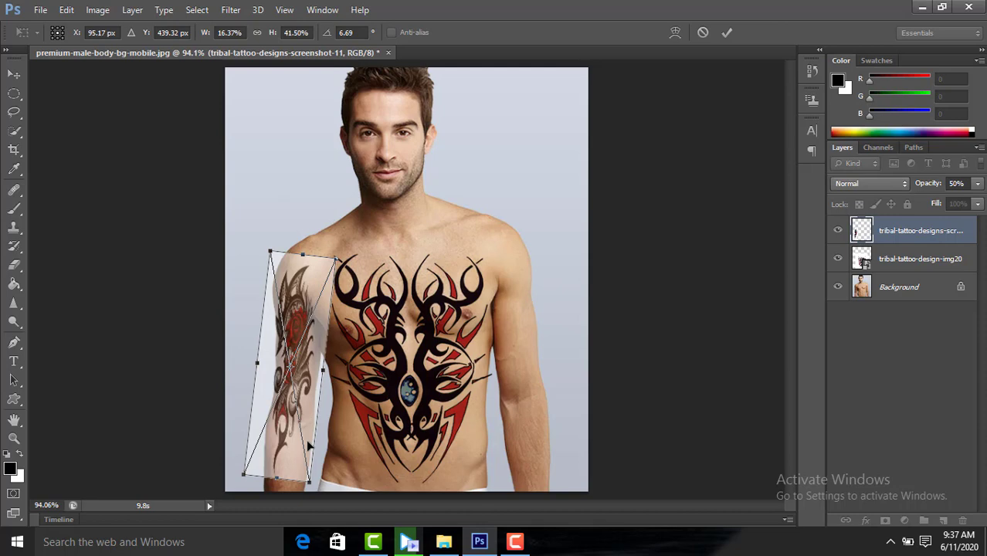
{"action": "left_click_drag", "start_coordinate": [298, 284], "coordinate": [303, 236]}
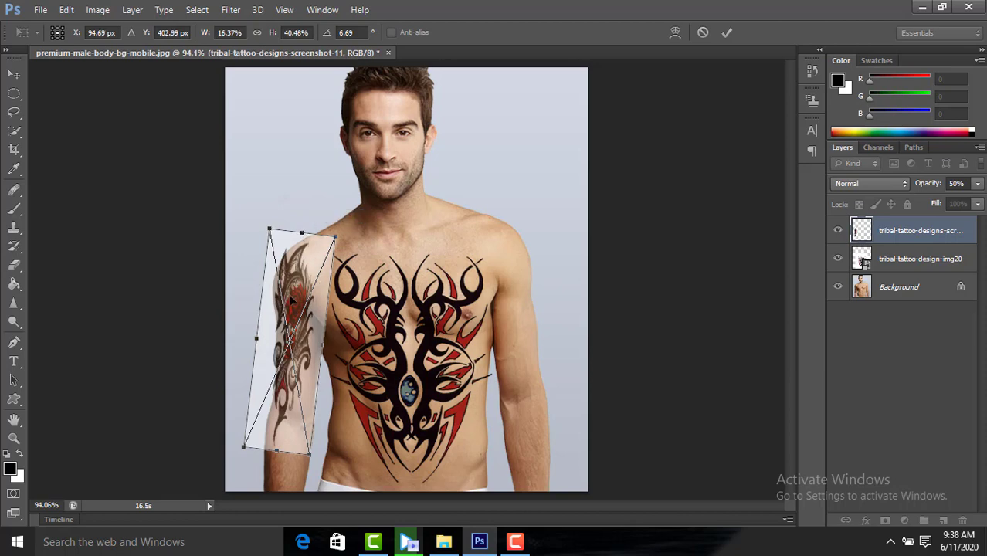
{"action": "left_click_drag", "start_coordinate": [285, 289], "coordinate": [287, 291]}
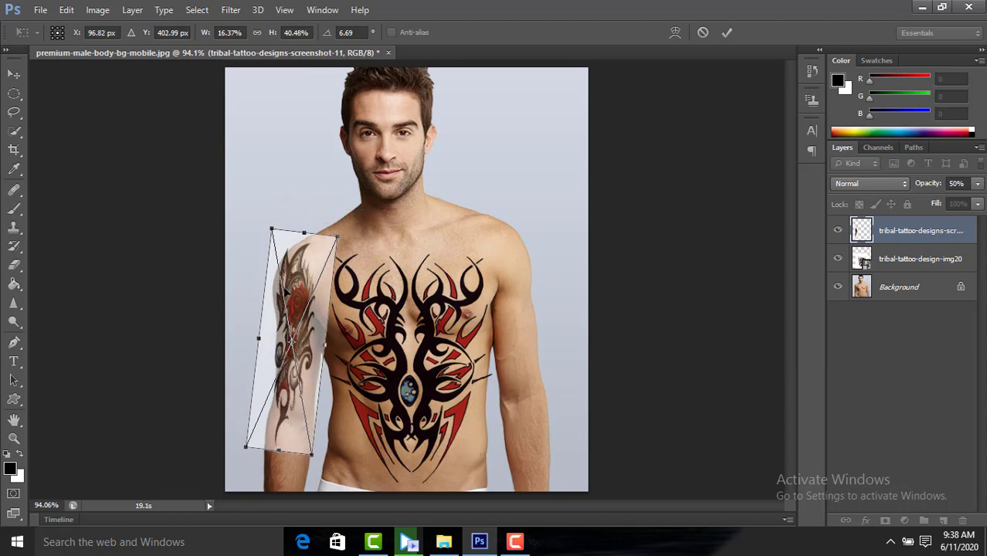
- Commit the rose tattoo transform and set it to 100% opacity with Multiply blending
{"action": "left_click", "coordinate": [730, 31]}
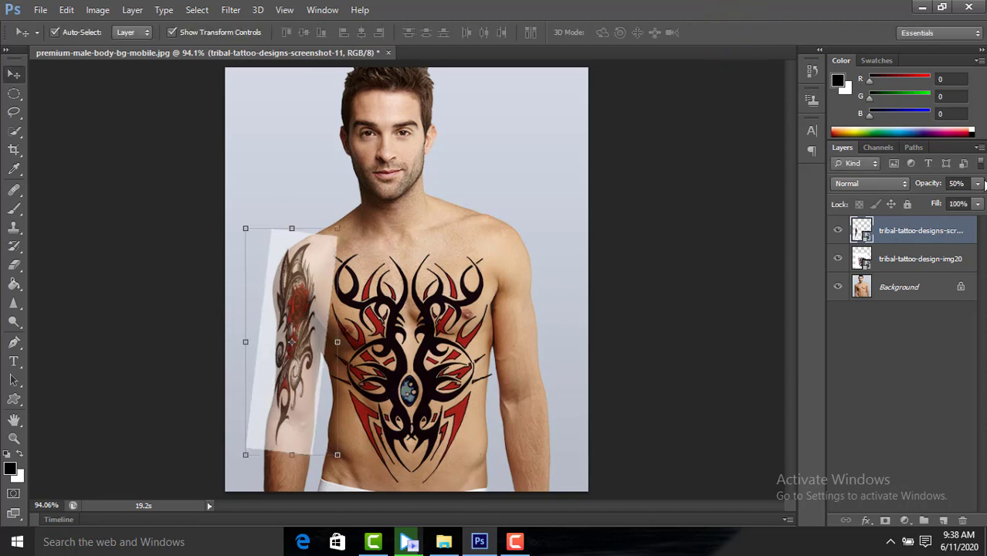
{"action": "left_click", "coordinate": [977, 184]}
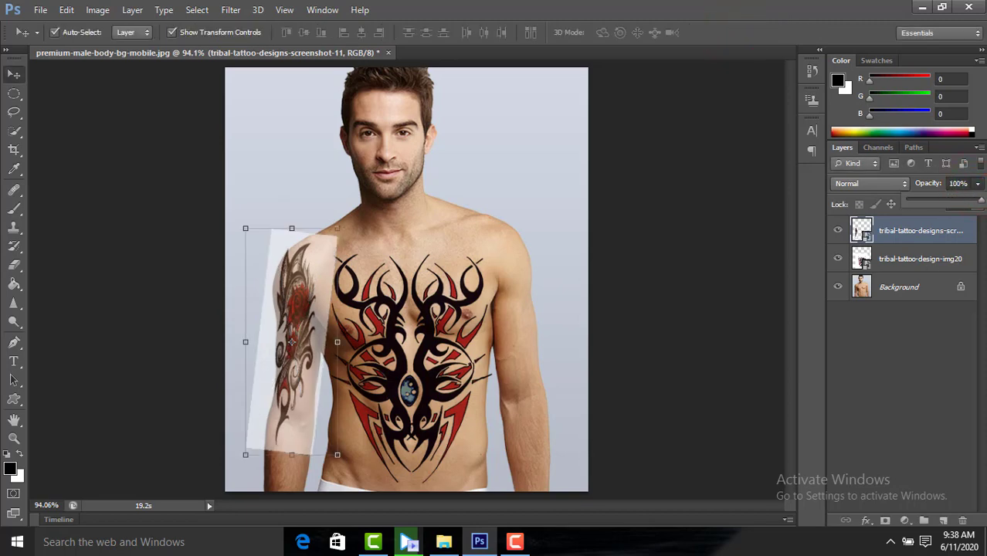
{"action": "left_click_drag", "start_coordinate": [966, 200], "coordinate": [981, 200]}
{"action": "left_click", "coordinate": [868, 185]}
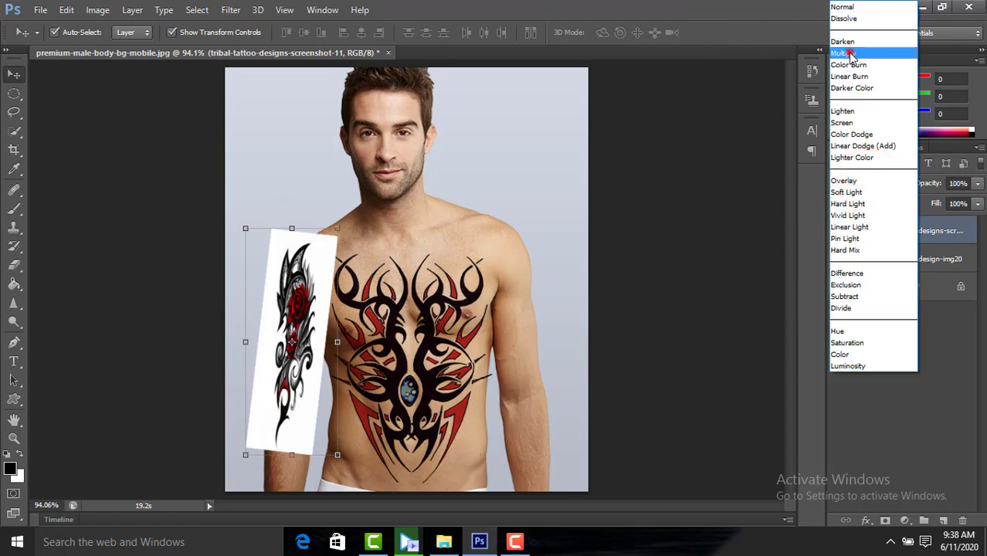
{"action": "left_click", "coordinate": [851, 53]}
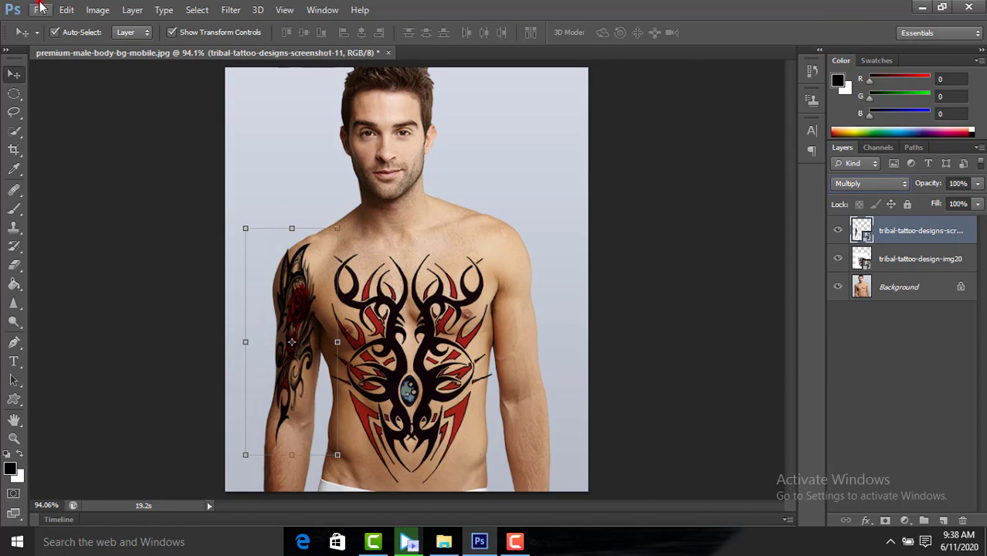
{"action": "left_click", "coordinate": [40, 9]}
- Place images (5).jpg from the Photoshop Tutorials folder as the dragon tattoo layer
{"action": "left_click", "coordinate": [99, 245]}
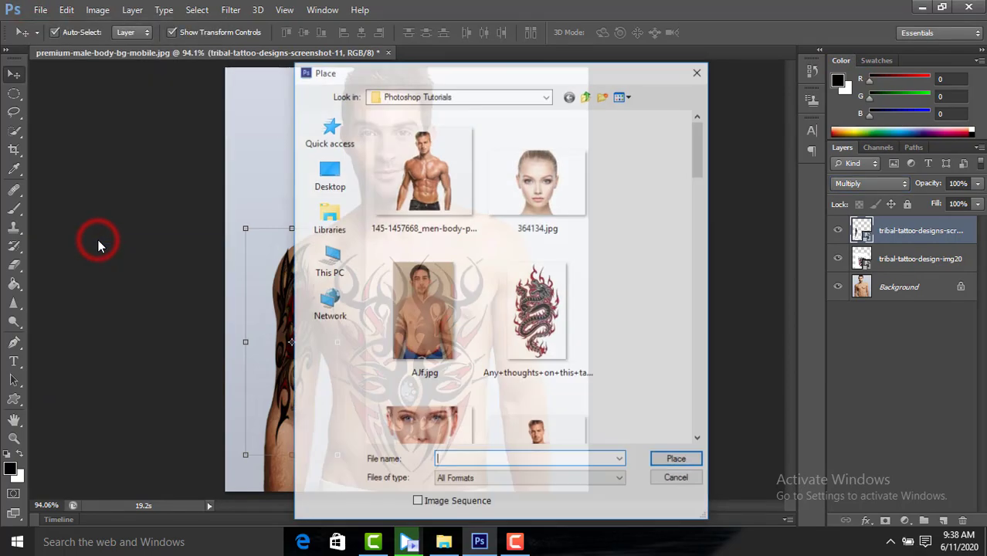
{"action": "scroll", "coordinate": [543, 268], "scroll_direction": "down", "scroll_amount": 10}
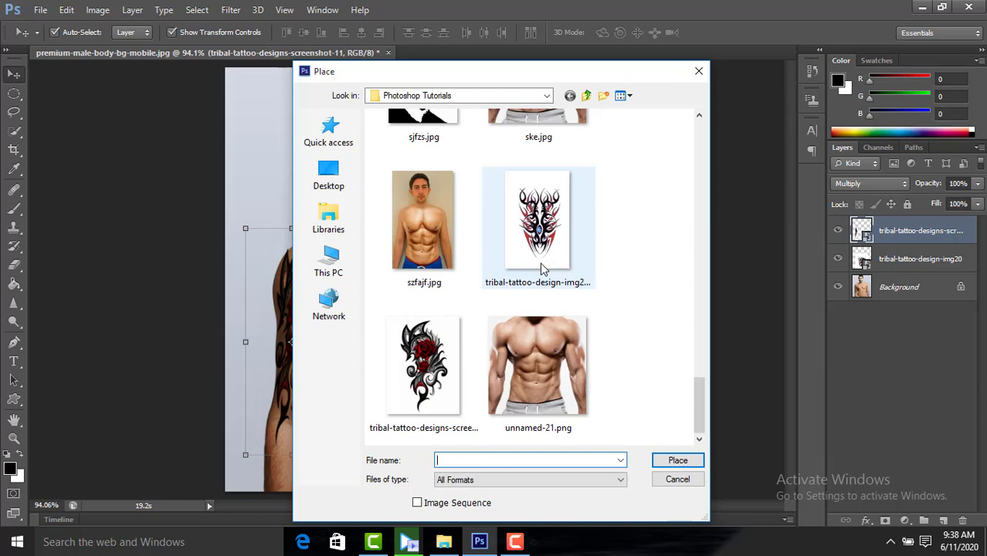
{"action": "scroll", "coordinate": [543, 268], "scroll_direction": "up", "scroll_amount": 2}
{"action": "scroll", "coordinate": [543, 268], "scroll_direction": "up", "scroll_amount": 2}
{"action": "scroll", "coordinate": [543, 268], "scroll_direction": "up", "scroll_amount": 2}
{"action": "scroll", "coordinate": [543, 268], "scroll_direction": "up", "scroll_amount": 2}
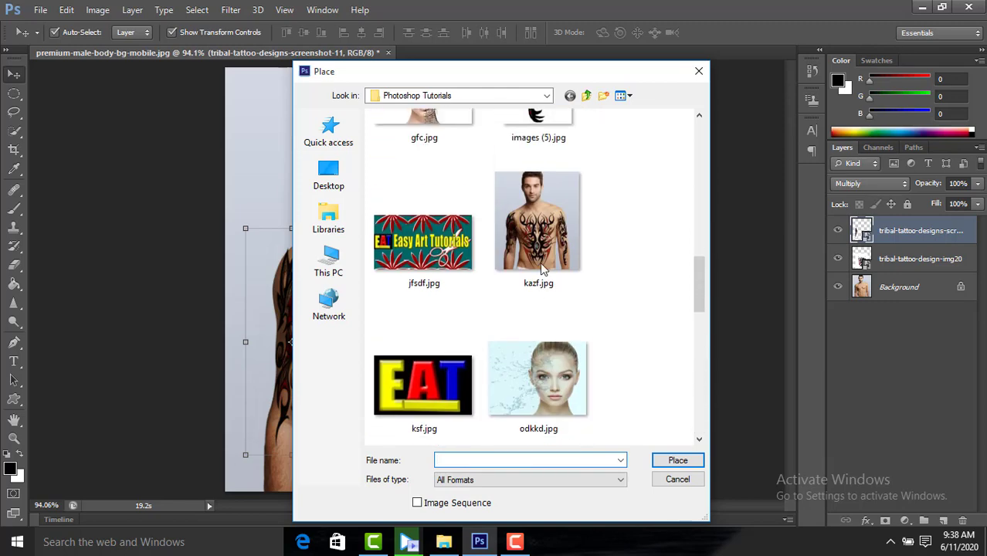
{"action": "scroll", "coordinate": [543, 268], "scroll_direction": "up", "scroll_amount": 2}
{"action": "scroll", "coordinate": [541, 278], "scroll_direction": "up", "scroll_amount": 1}
{"action": "left_click", "coordinate": [515, 295]}
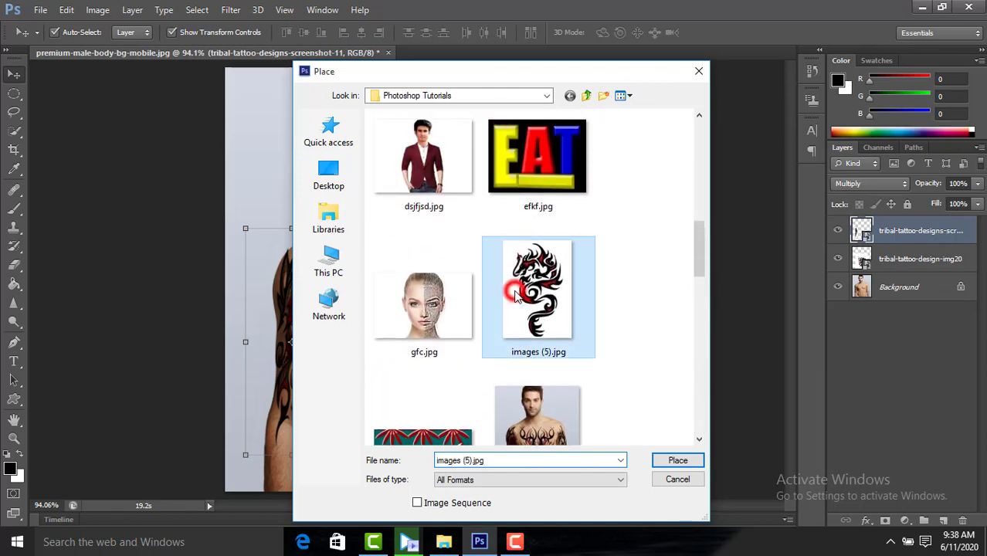
{"action": "left_click", "coordinate": [682, 460]}
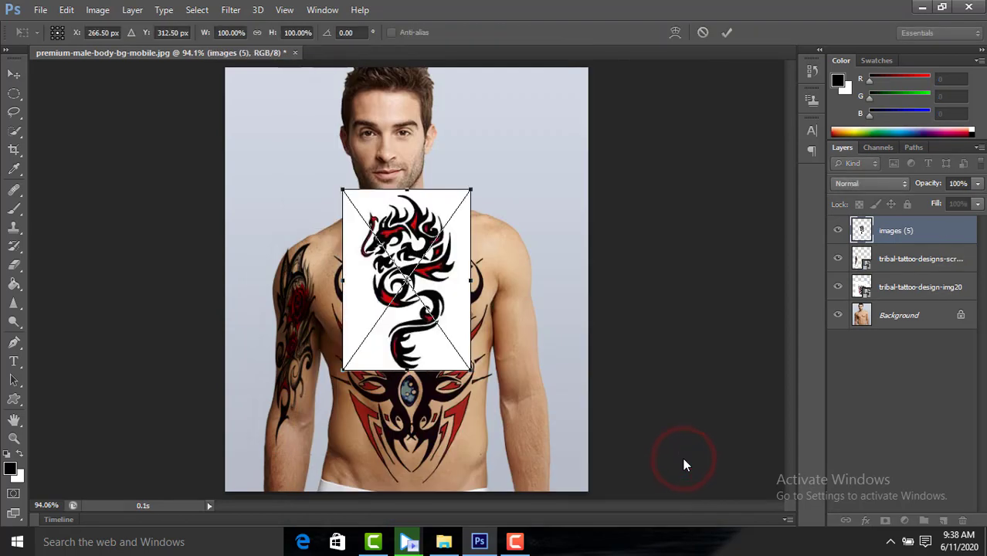
- At 57% opacity, fit the dragon onto the left upper arm: 43.92% × 119.48%, rotated -4.54°
{"action": "left_click_drag", "start_coordinate": [408, 229], "coordinate": [518, 308]}
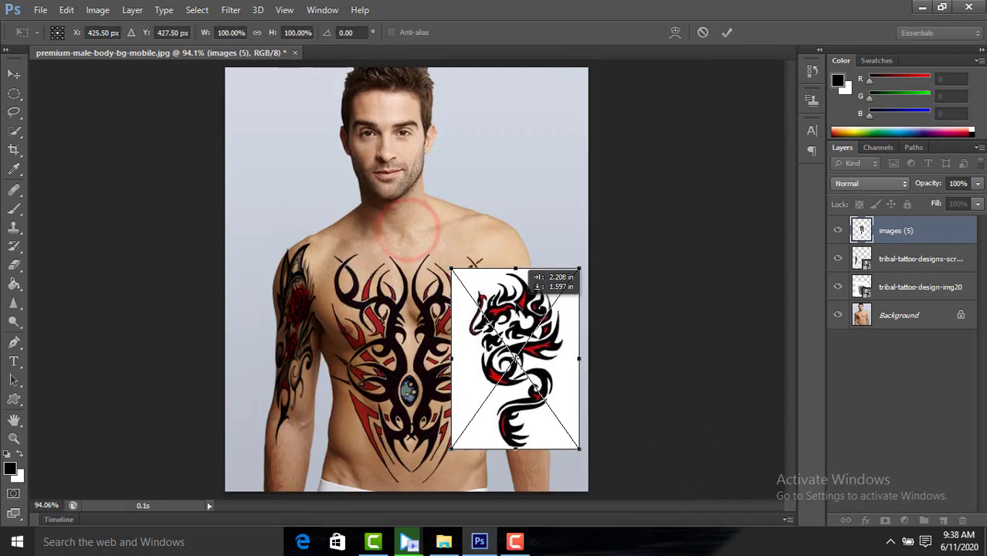
{"action": "left_click", "coordinate": [978, 183]}
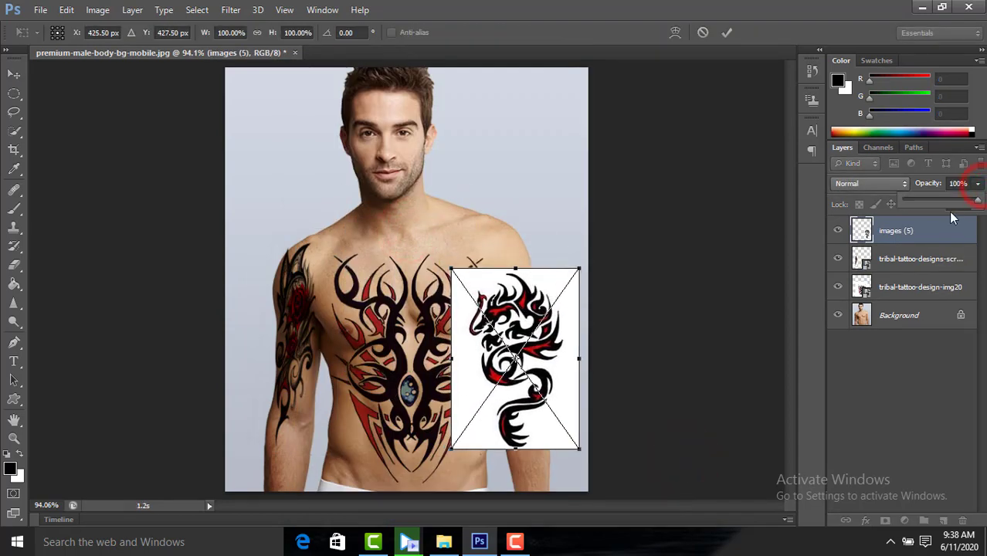
{"action": "left_click", "coordinate": [949, 202]}
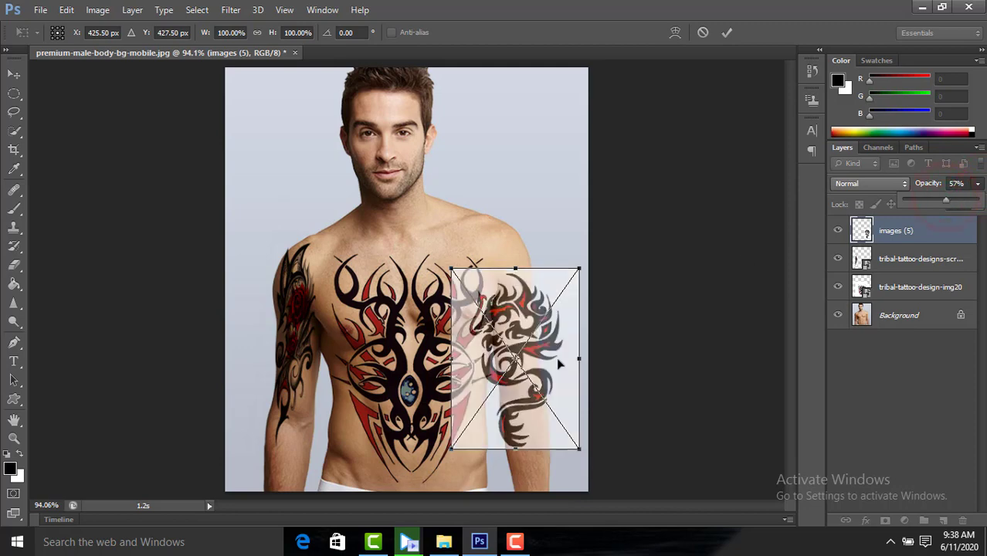
{"action": "left_click_drag", "start_coordinate": [579, 361], "coordinate": [506, 366]}
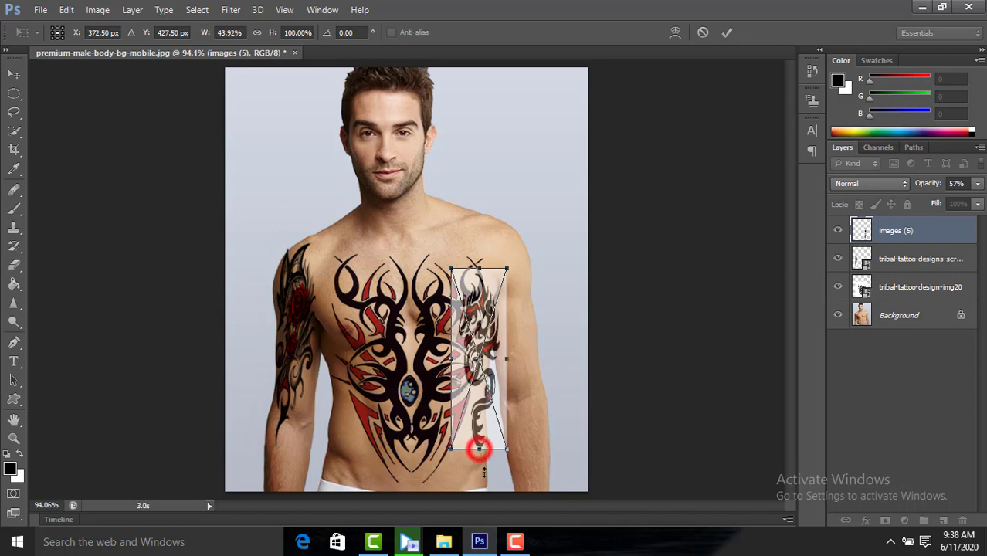
{"action": "left_click_drag", "start_coordinate": [479, 450], "coordinate": [479, 485]}
{"action": "left_click", "coordinate": [479, 319]}
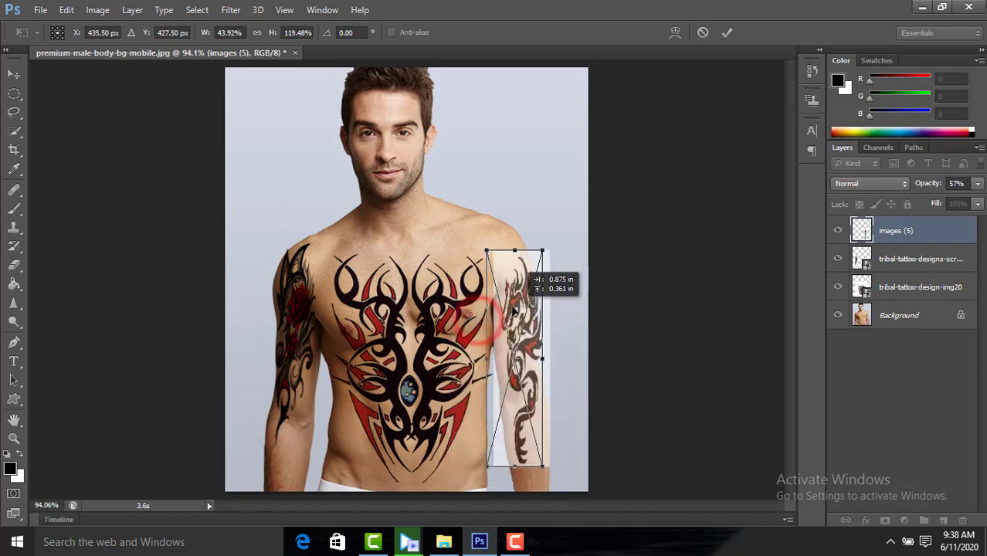
{"action": "left_click_drag", "start_coordinate": [480, 319], "coordinate": [515, 307]}
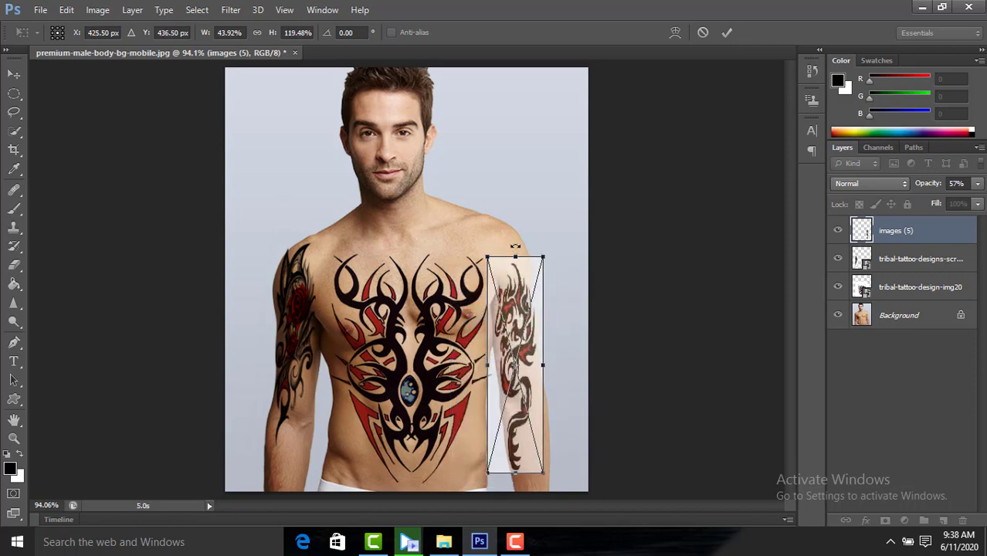
{"action": "left_click_drag", "start_coordinate": [515, 245], "coordinate": [506, 247]}
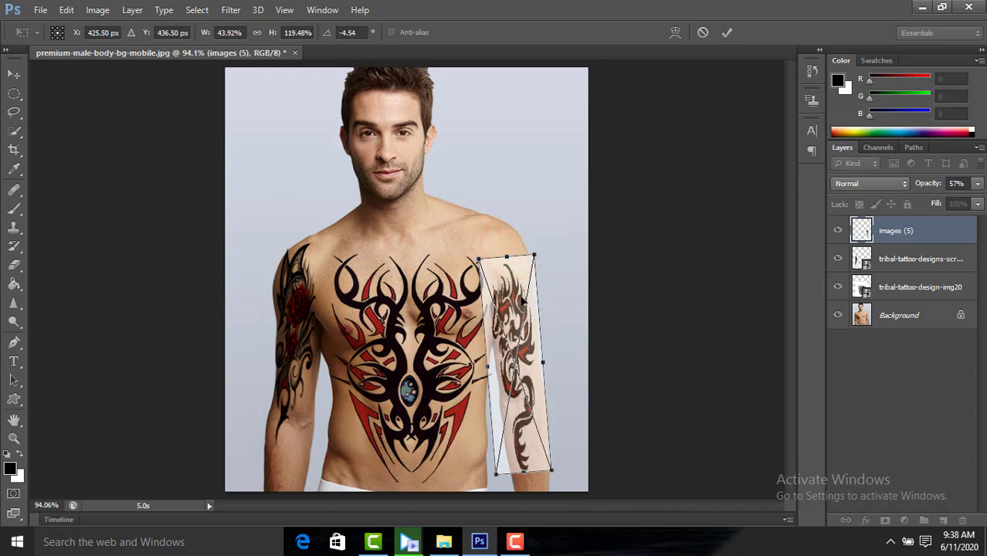
{"action": "left_click_drag", "start_coordinate": [523, 300], "coordinate": [528, 292]}
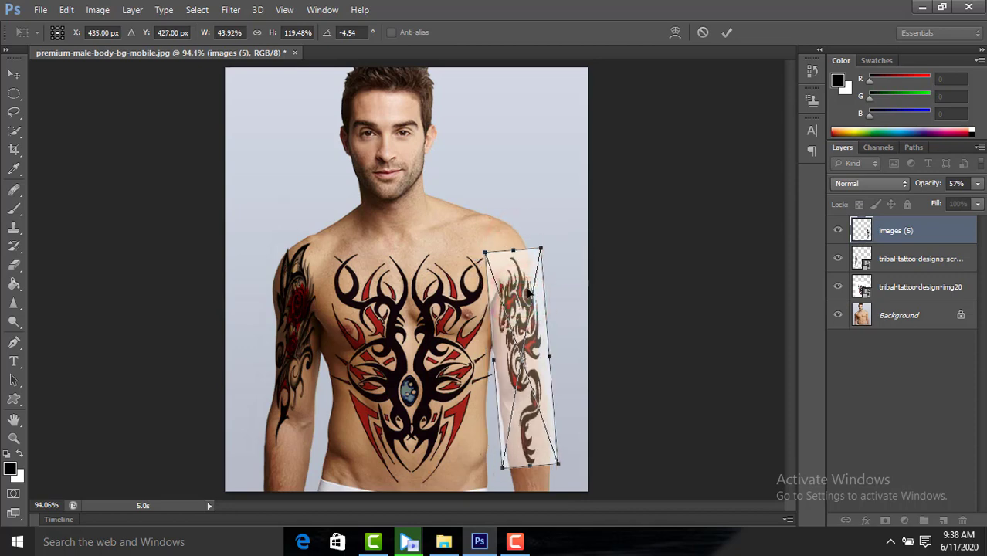
{"action": "left_click", "coordinate": [725, 32]}
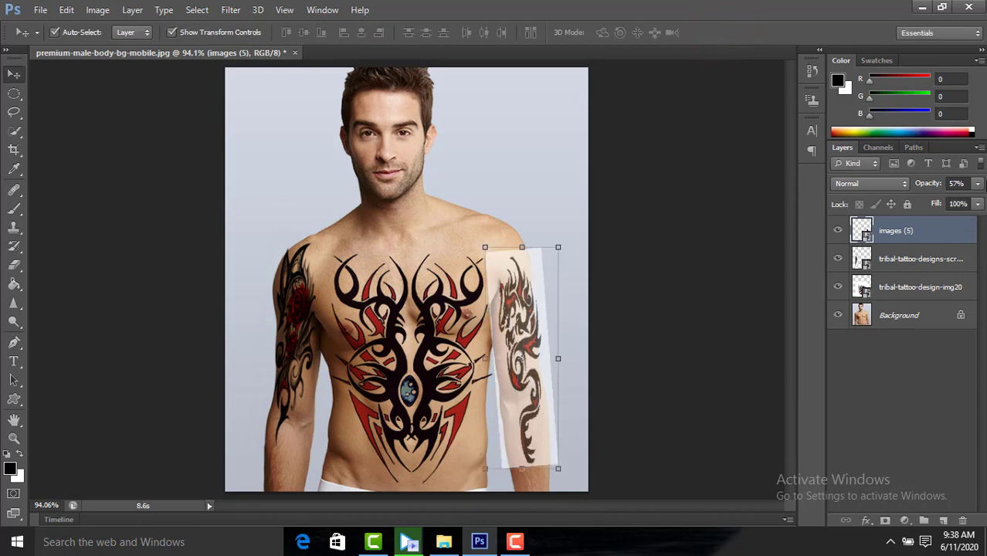
- Set the dragon layer to 100% opacity and Multiply, and turn off Show Transform Controls
{"action": "left_click", "coordinate": [979, 184]}
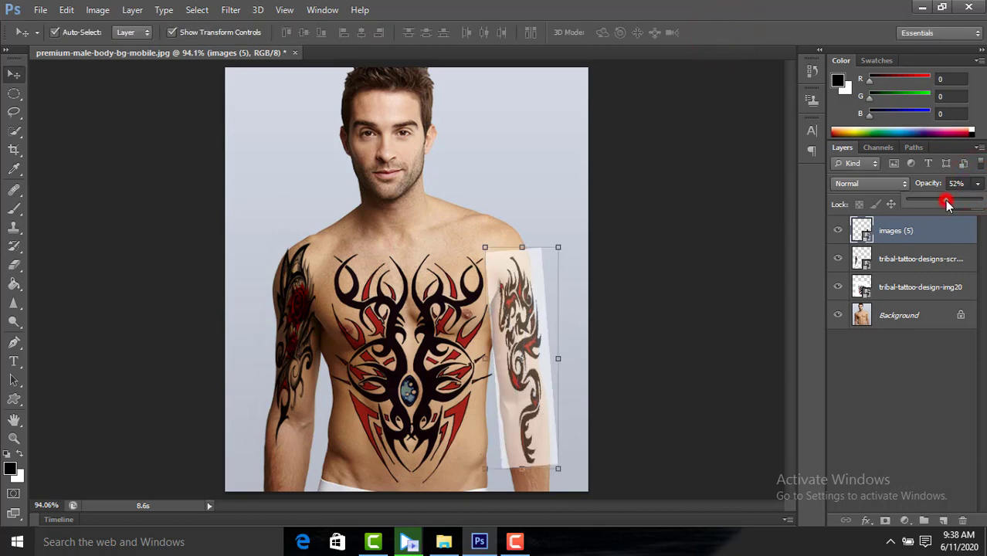
{"action": "left_click_drag", "start_coordinate": [947, 203], "coordinate": [981, 201]}
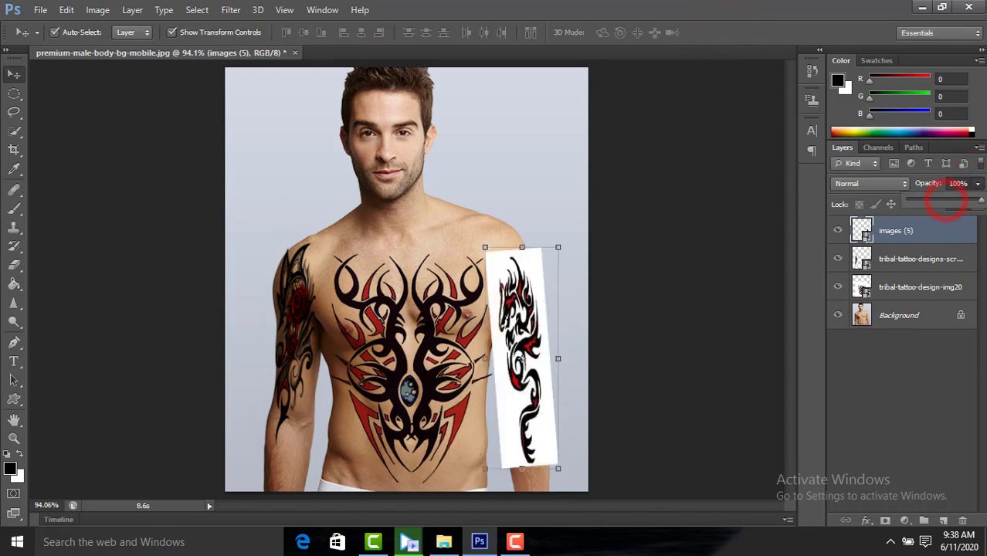
{"action": "left_click", "coordinate": [877, 183]}
{"action": "left_click", "coordinate": [861, 57]}
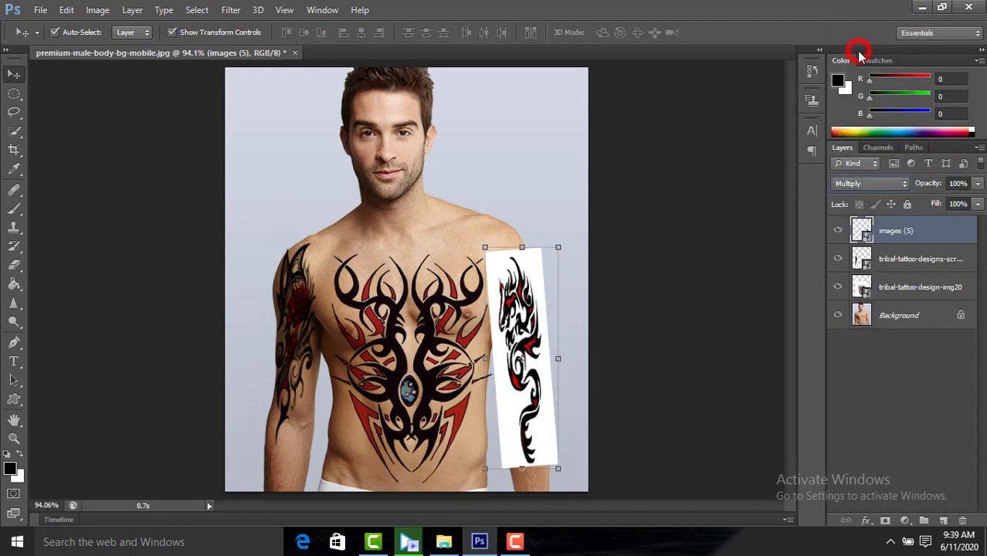
{"action": "left_click", "coordinate": [174, 32]}
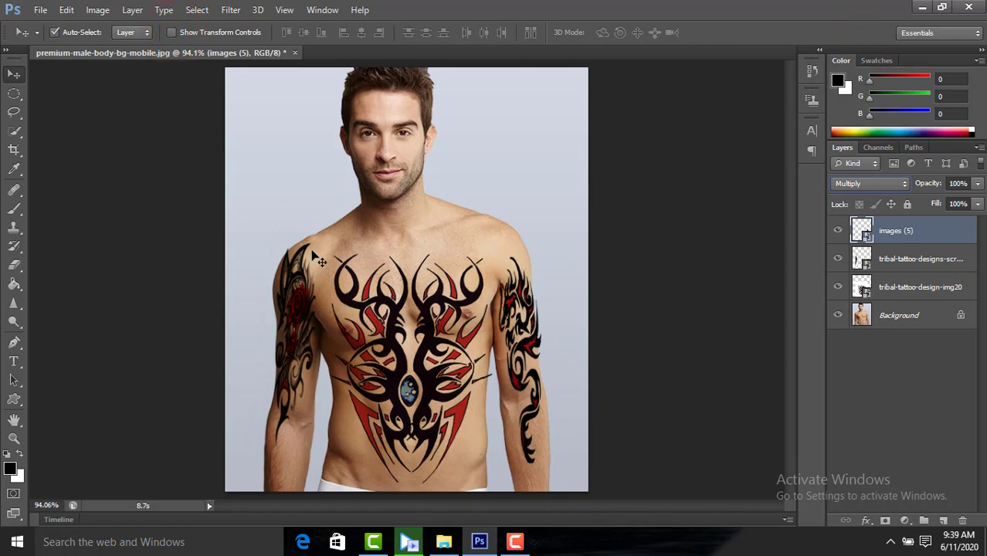
{"action": "left_click", "coordinate": [518, 543]}
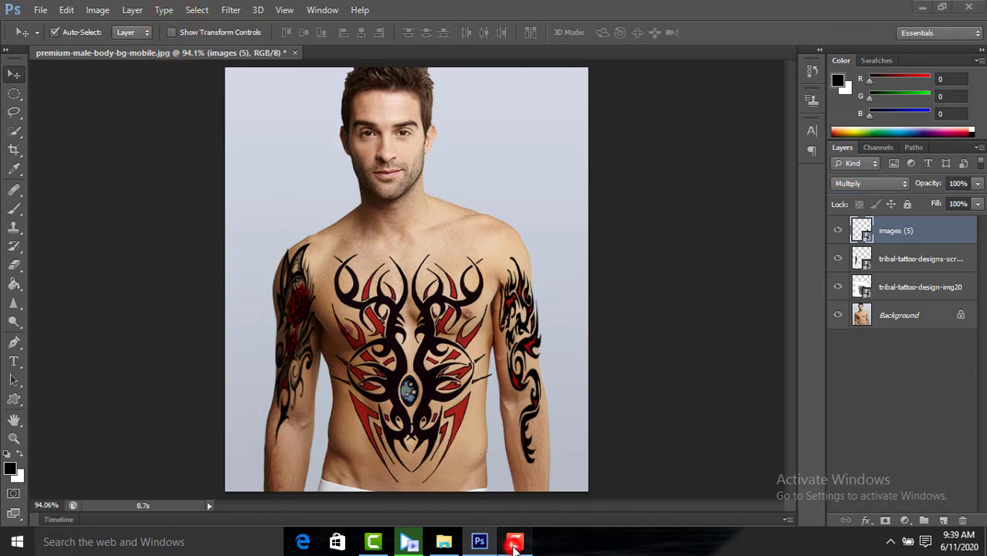